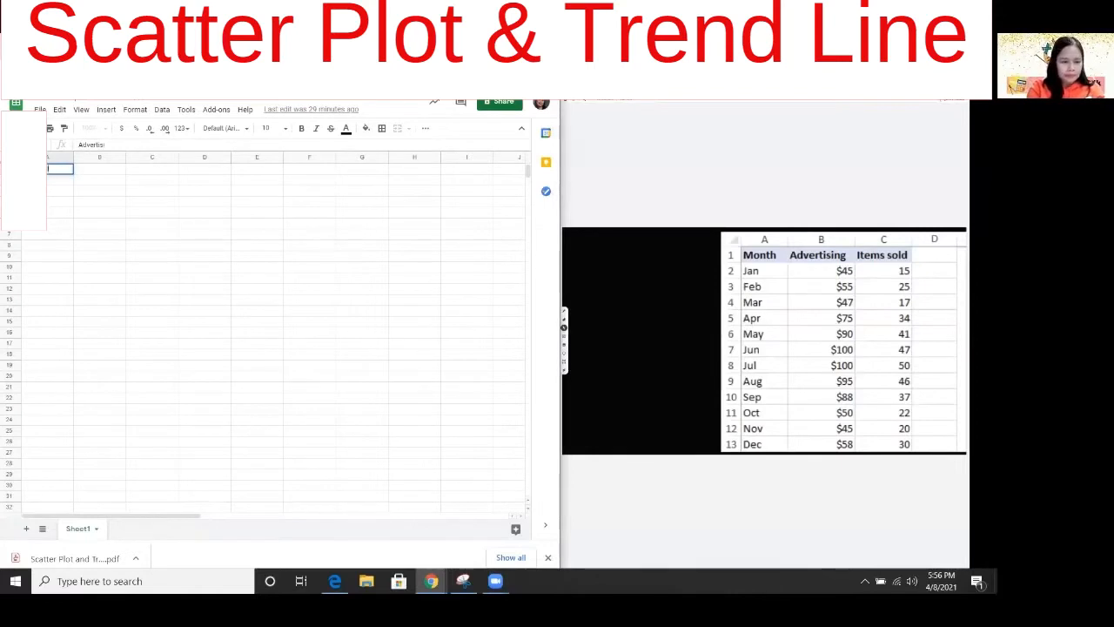
# Enter the column headers Advertising in A1 and Item Sold in B1.
pyautogui.write('sing')
pyautogui.press('Tab')
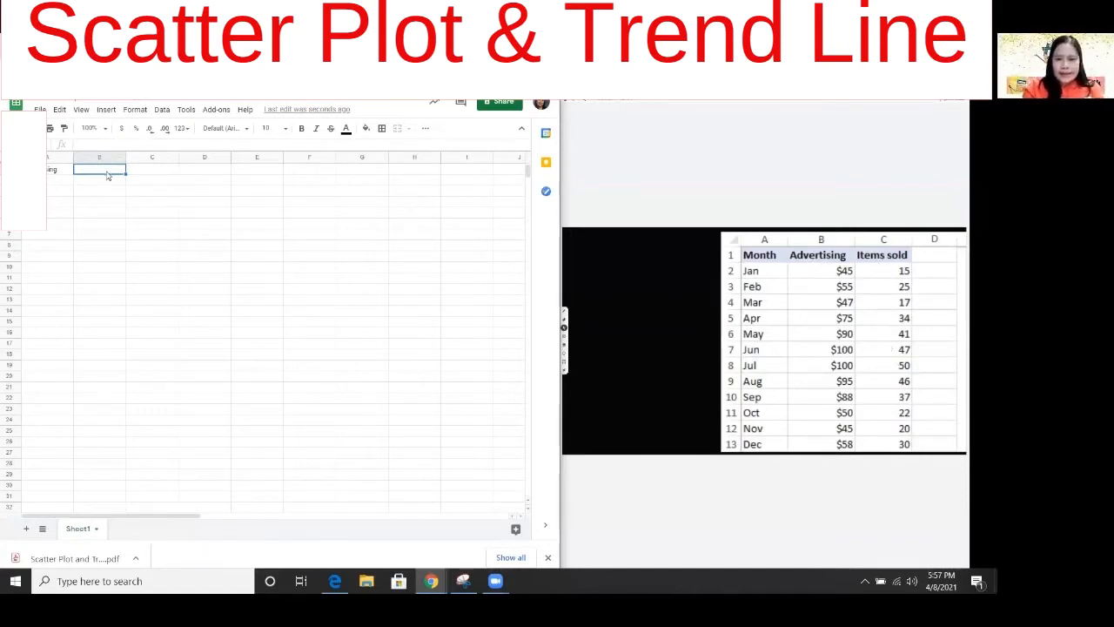
pyautogui.write('Item Sold')
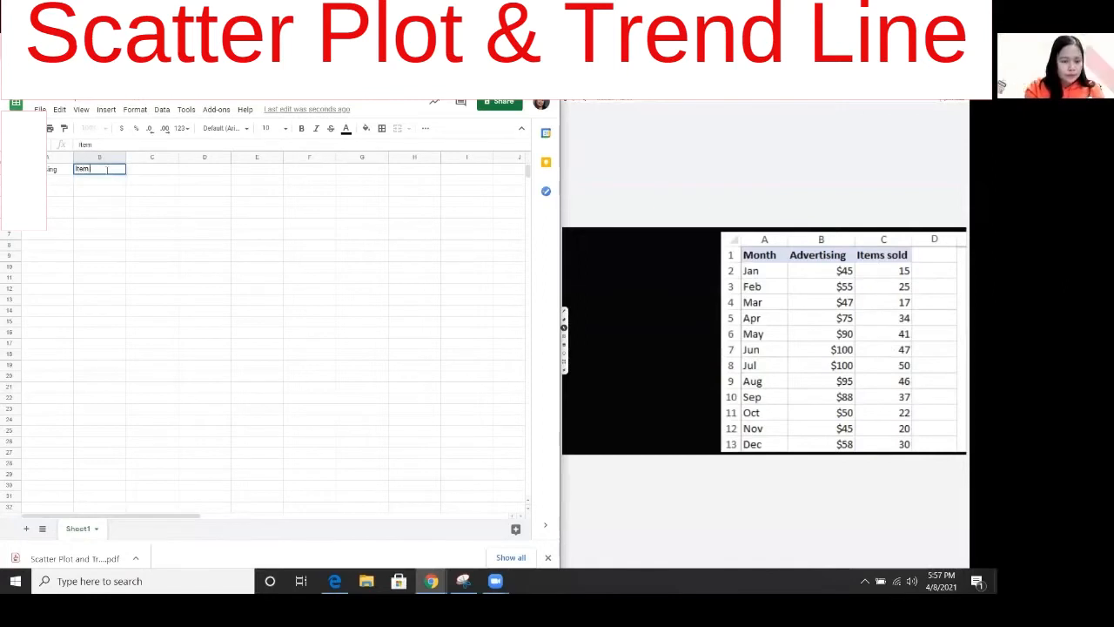
# Enter the first two data rows: 45 and 15 in row 2, 55 and 25 in row 3.
pyautogui.click(60, 185)
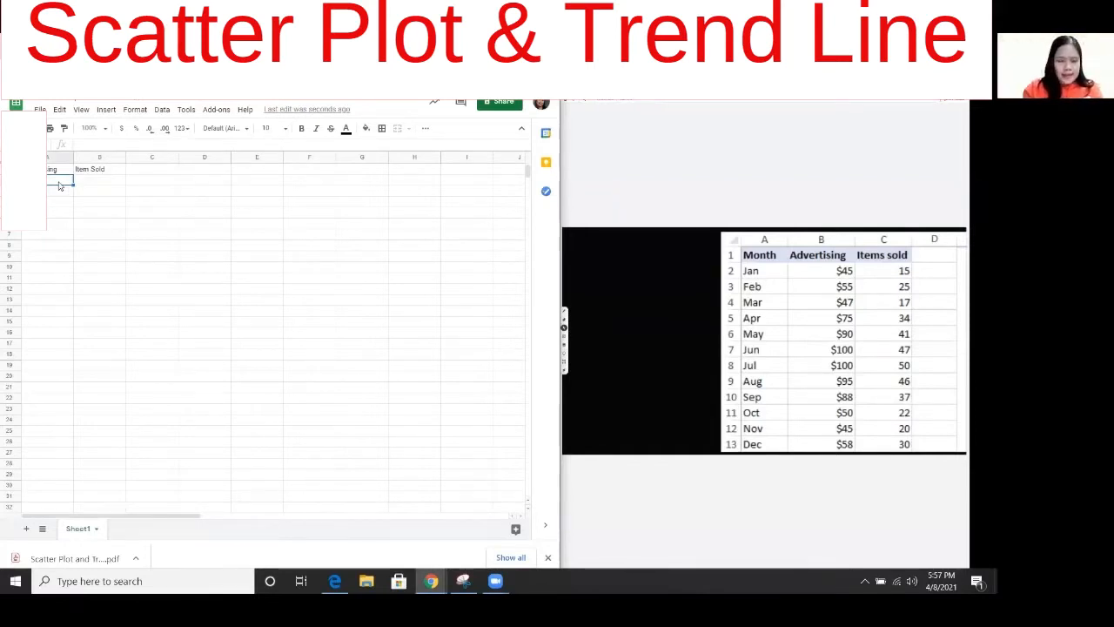
pyautogui.write('45')
pyautogui.press('Tab')
pyautogui.write('15')
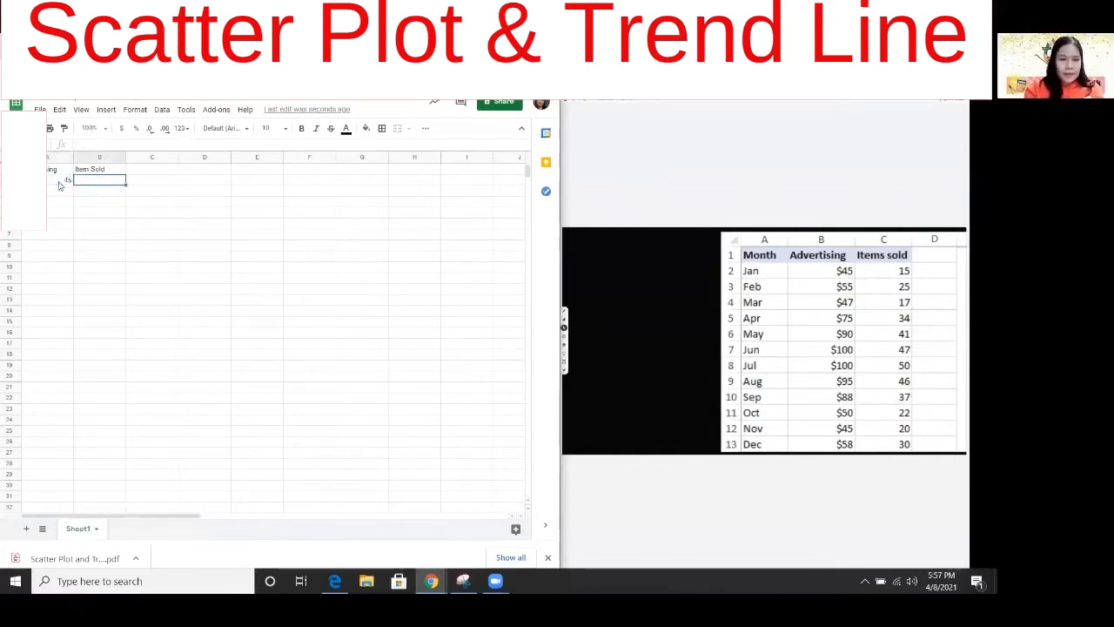
pyautogui.press('Return')
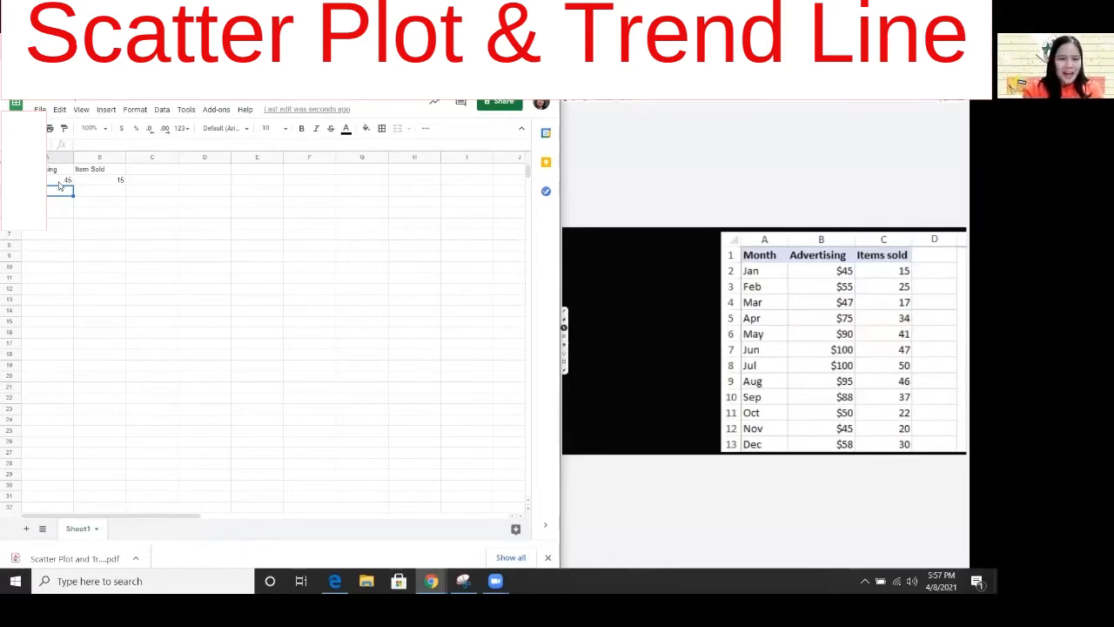
pyautogui.write('55')
pyautogui.press('Tab')
pyautogui.write('25')
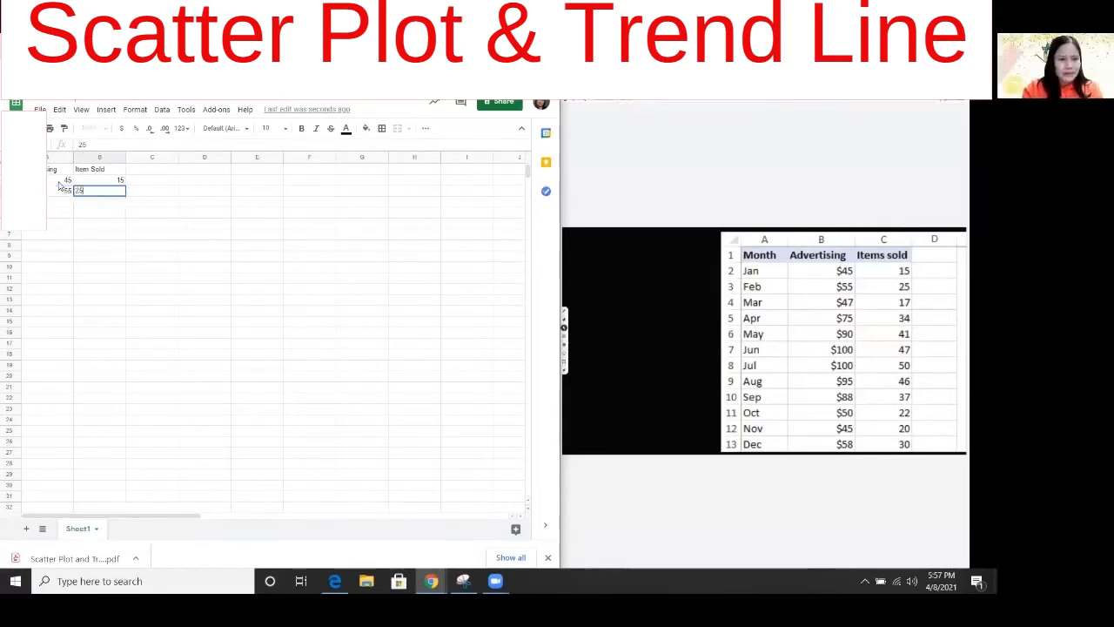
pyautogui.press('Return')
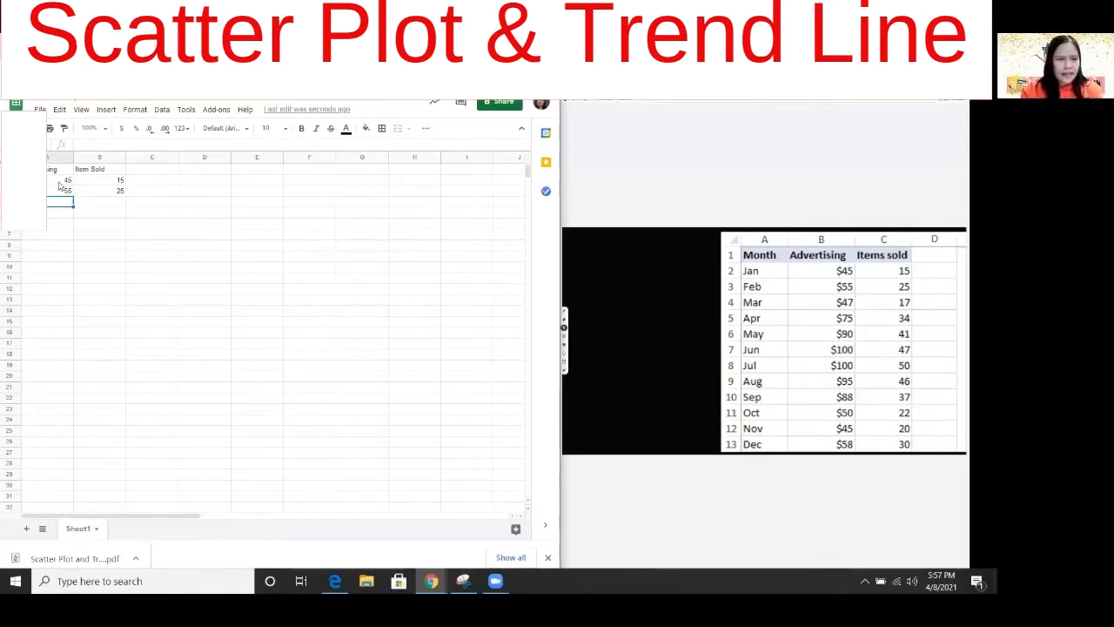
# Enter the March to July advertising values 47, 75, 90, 100 and 100 in A4:A8.
pyautogui.press('Up')
pyautogui.press('Up')
pyautogui.press('Down')
pyautogui.press('Down')
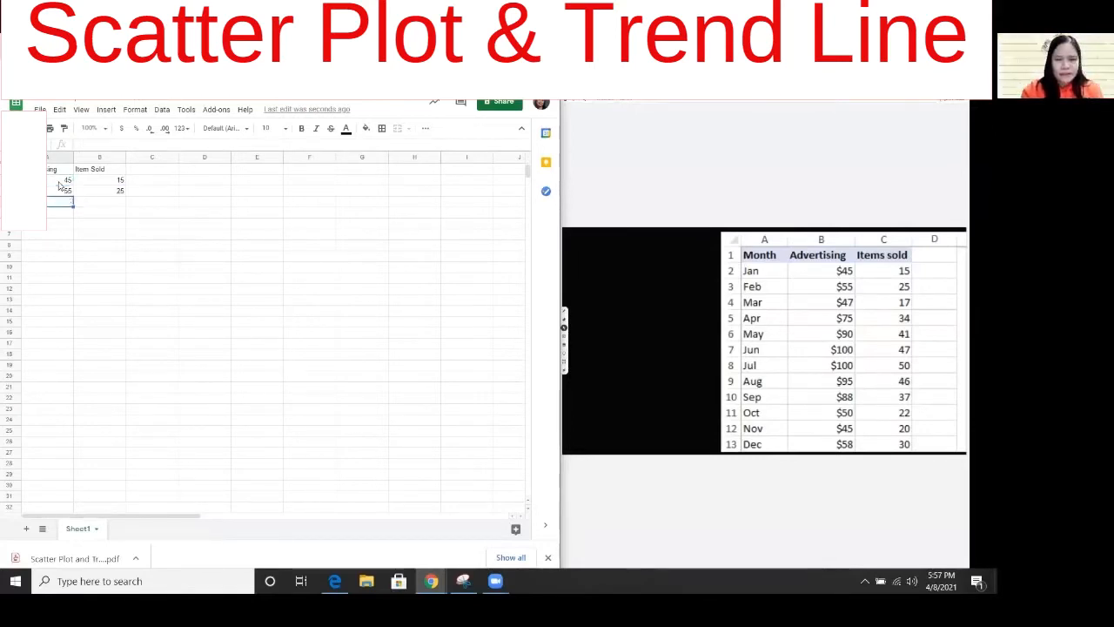
pyautogui.write('47')
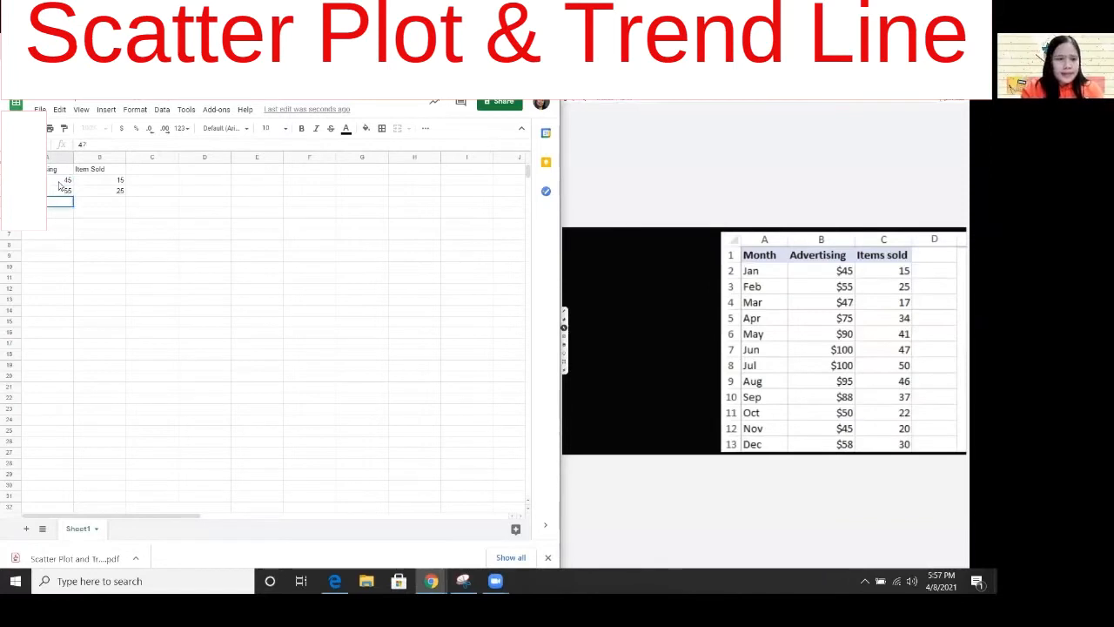
pyautogui.press('Return')
pyautogui.write('75')
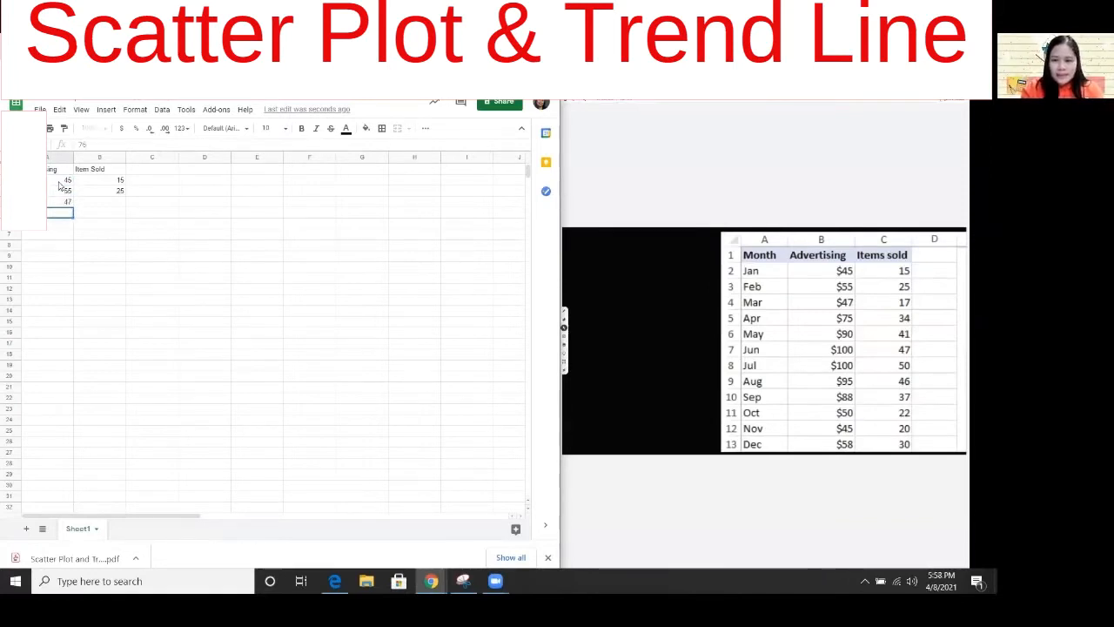
pyautogui.press('Return')
pyautogui.write('90')
pyautogui.press('Return')
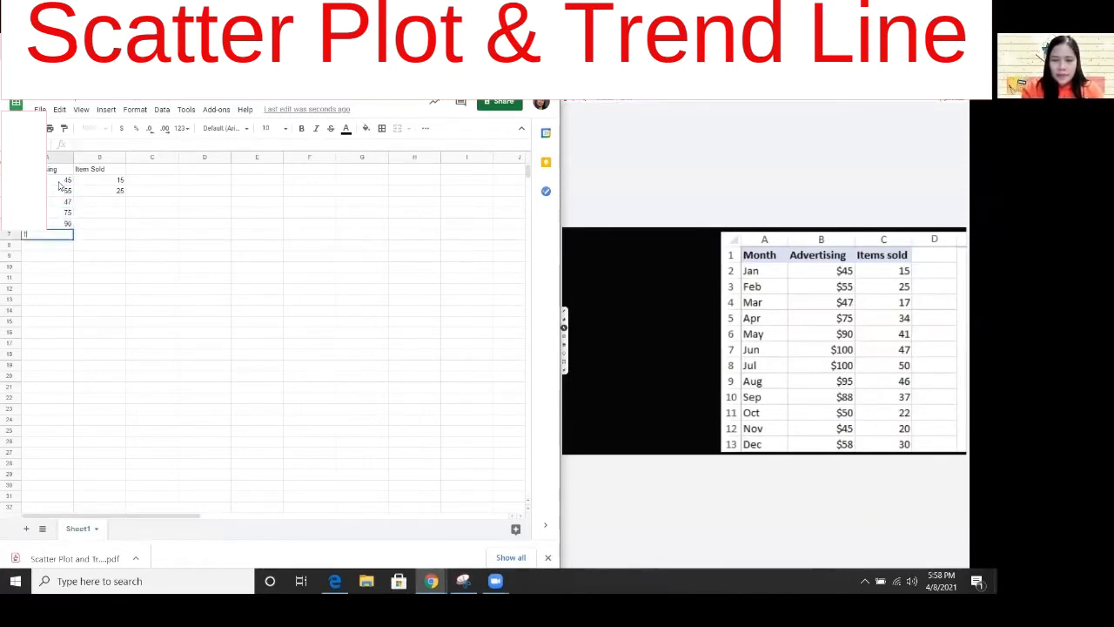
pyautogui.write('100')
pyautogui.press('Return')
pyautogui.write('100')
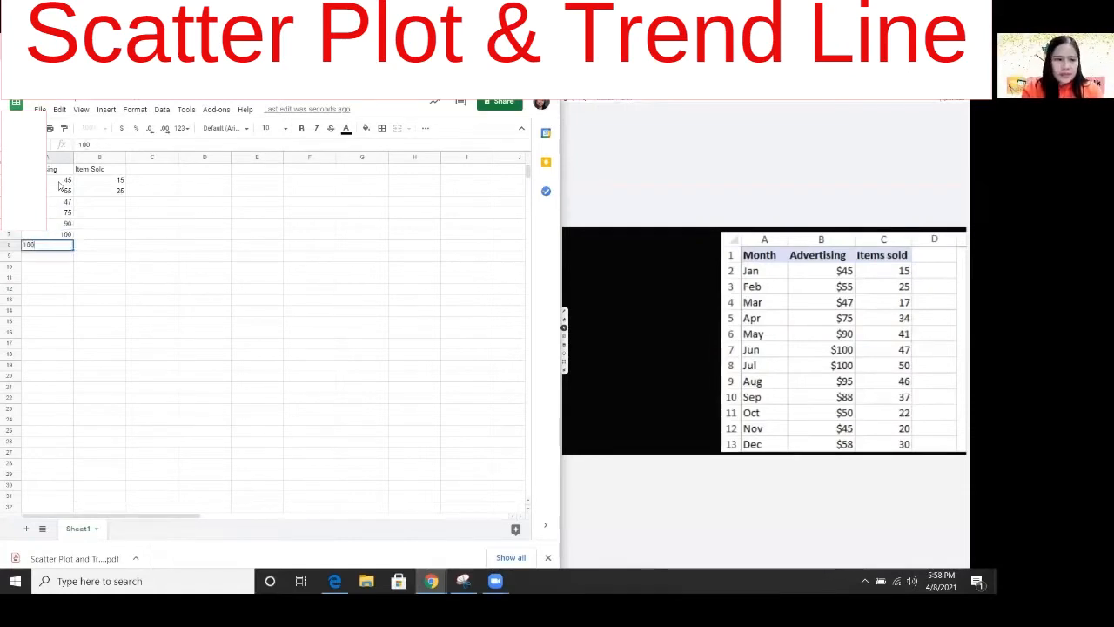
pyautogui.press('Return')
# Enter the August to December advertising values 95, 88, 50, 45 and 58 in A9:A13.
pyautogui.write('95')
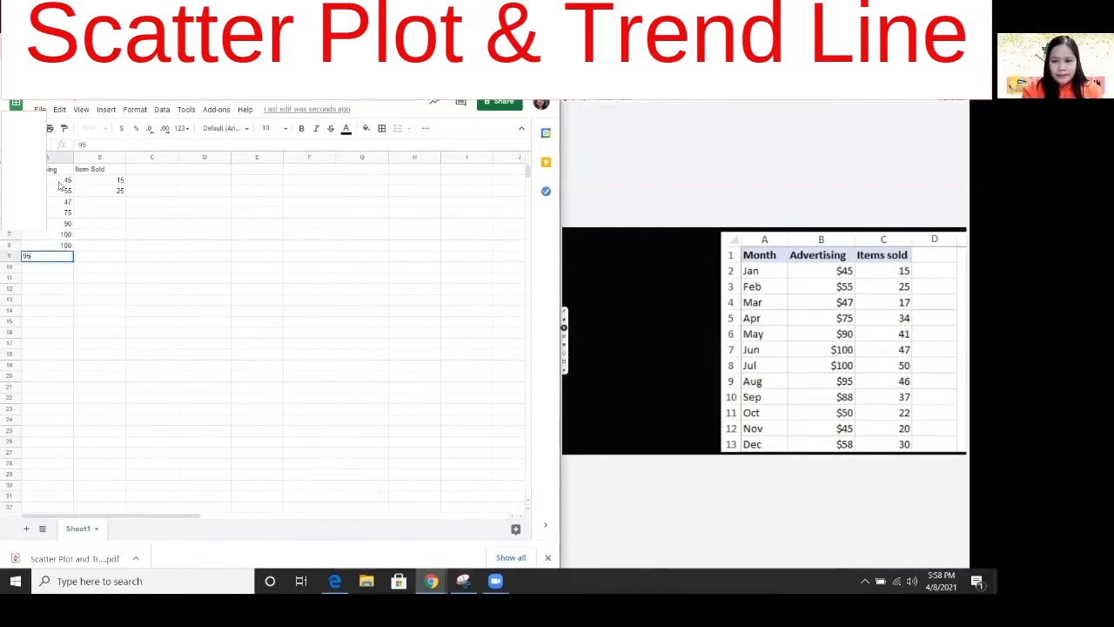
pyautogui.press('Return')
pyautogui.write('88')
pyautogui.press('Return')
pyautogui.write('50')
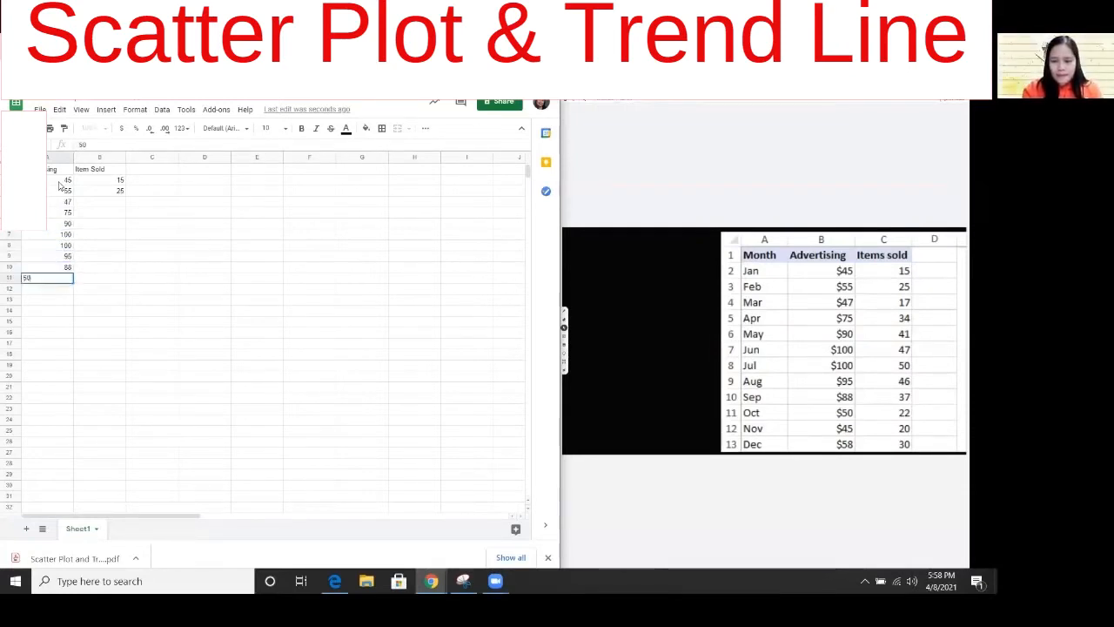
pyautogui.press('Return')
pyautogui.write('45')
pyautogui.press('Return')
pyautogui.write('58')
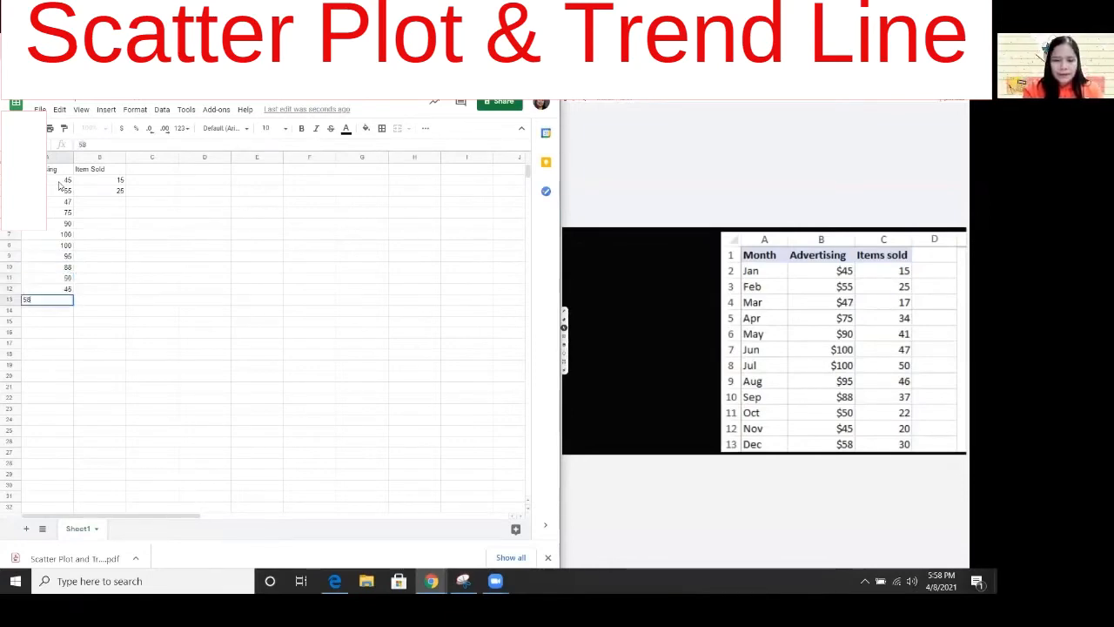
pyautogui.press('Tab')
# Enter the March to June items-sold values 17, 34, 41 and 47 in B4:B7.
pyautogui.press('Up')
pyautogui.press('Up')
pyautogui.press('Up')
pyautogui.press('Up')
pyautogui.press('Up')
pyautogui.press('Up')
pyautogui.press('Up')
pyautogui.press('Up')
pyautogui.press('Up')
pyautogui.press('Up')
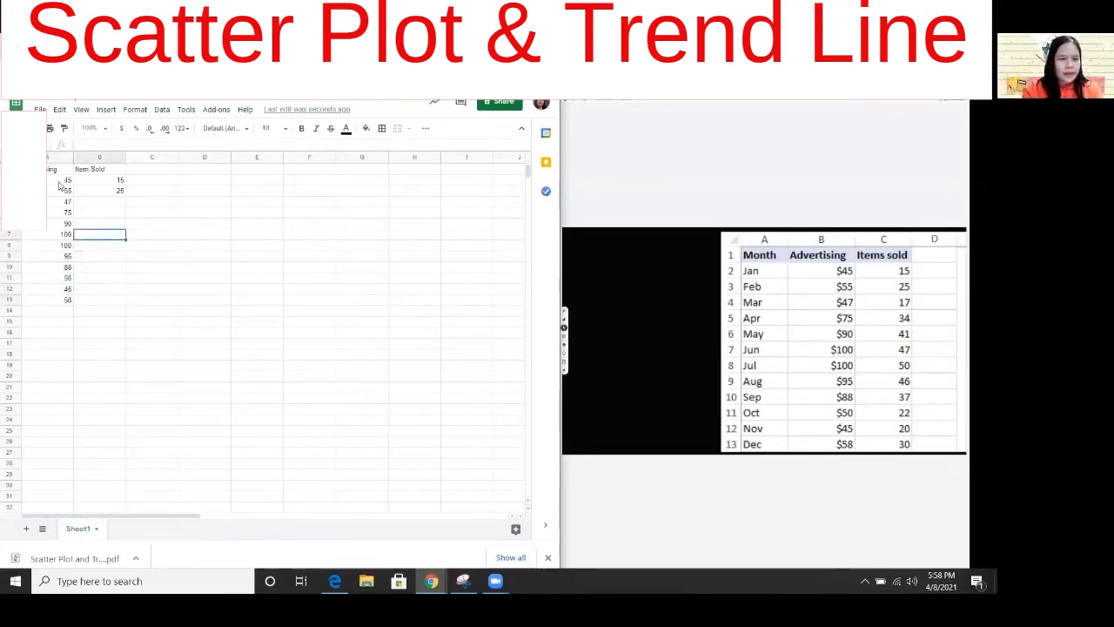
pyautogui.press('Up')
pyautogui.press('Down')
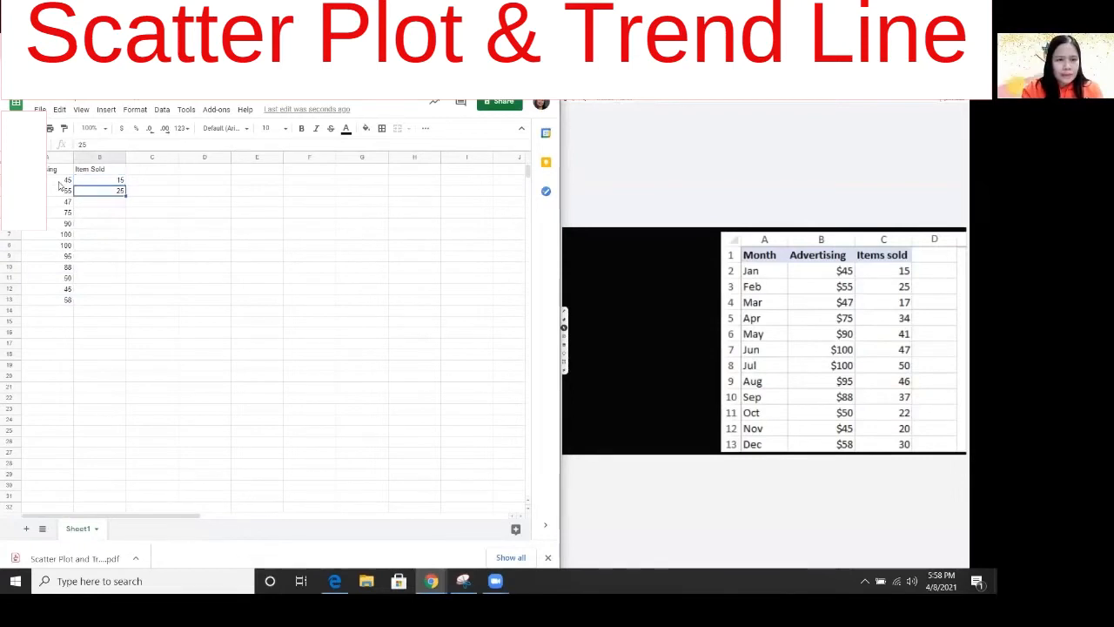
pyautogui.press('Down')
pyautogui.write('17')
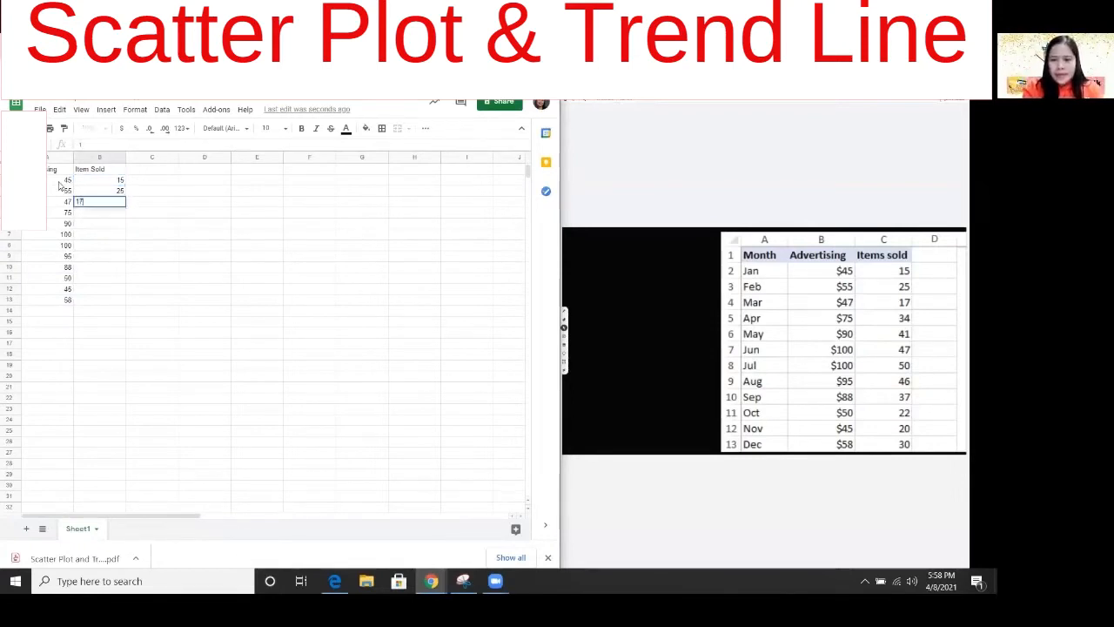
pyautogui.press('Return')
pyautogui.write('34')
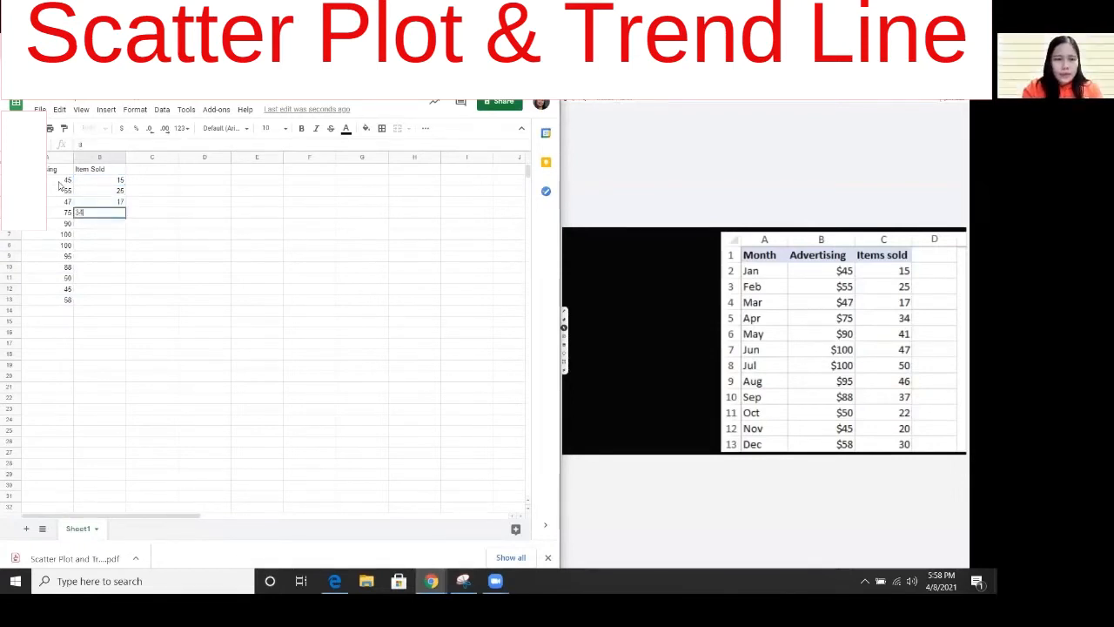
pyautogui.press('Return')
pyautogui.write('41')
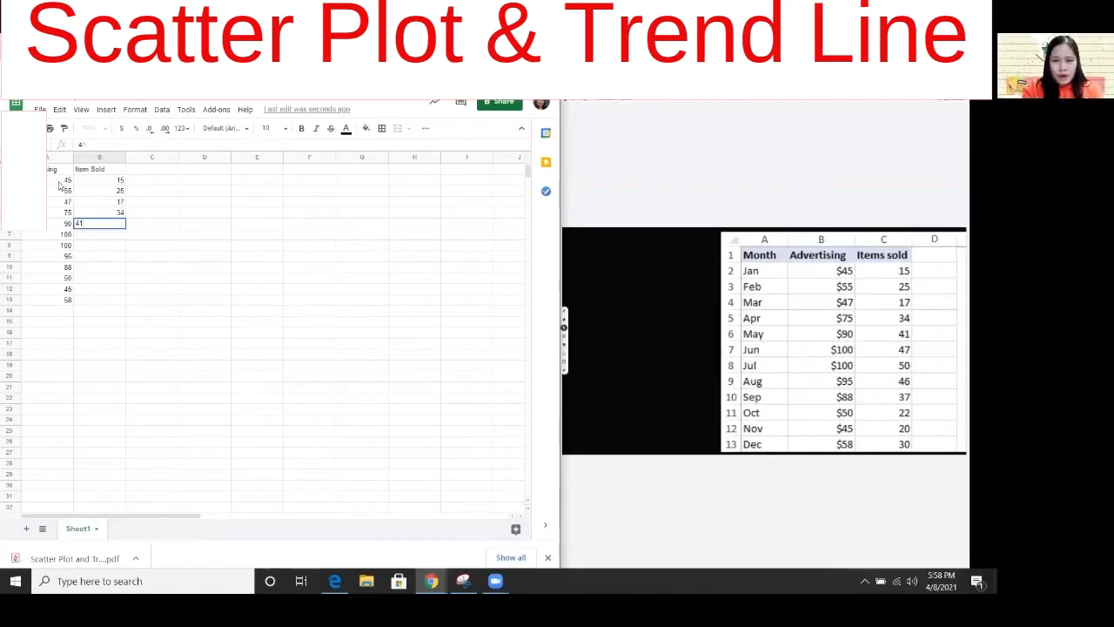
pyautogui.press('Return')
pyautogui.write('47')
pyautogui.press('Return')
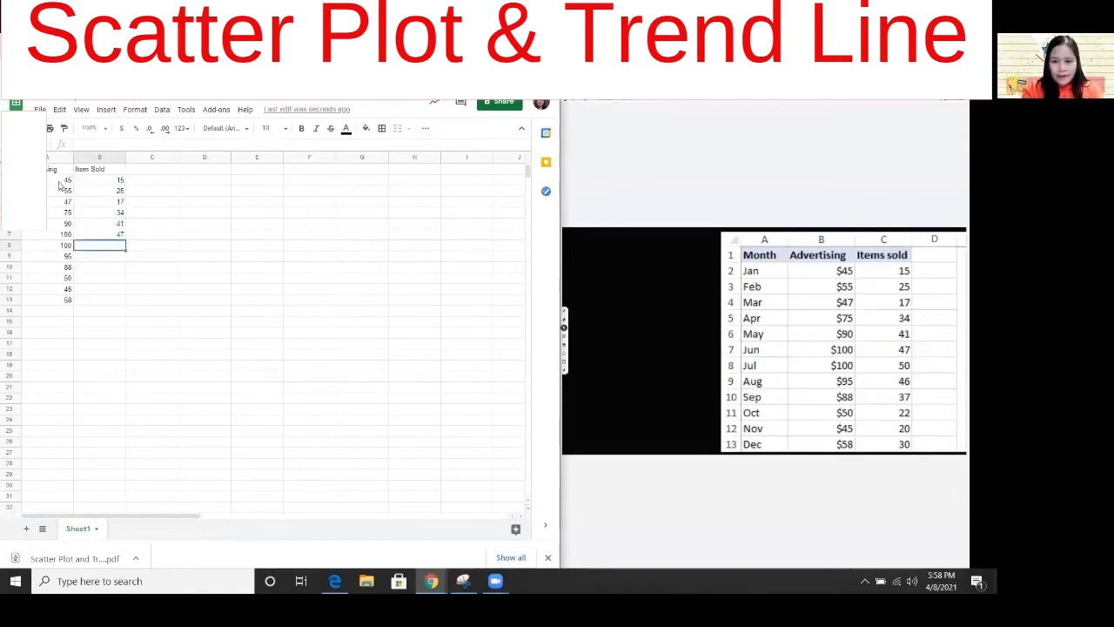
# Enter the July to December items-sold values 50, 46, 37, 22, 20 and 30 in B8:B13.
pyautogui.write('50')
pyautogui.press('Return')
pyautogui.write('46')
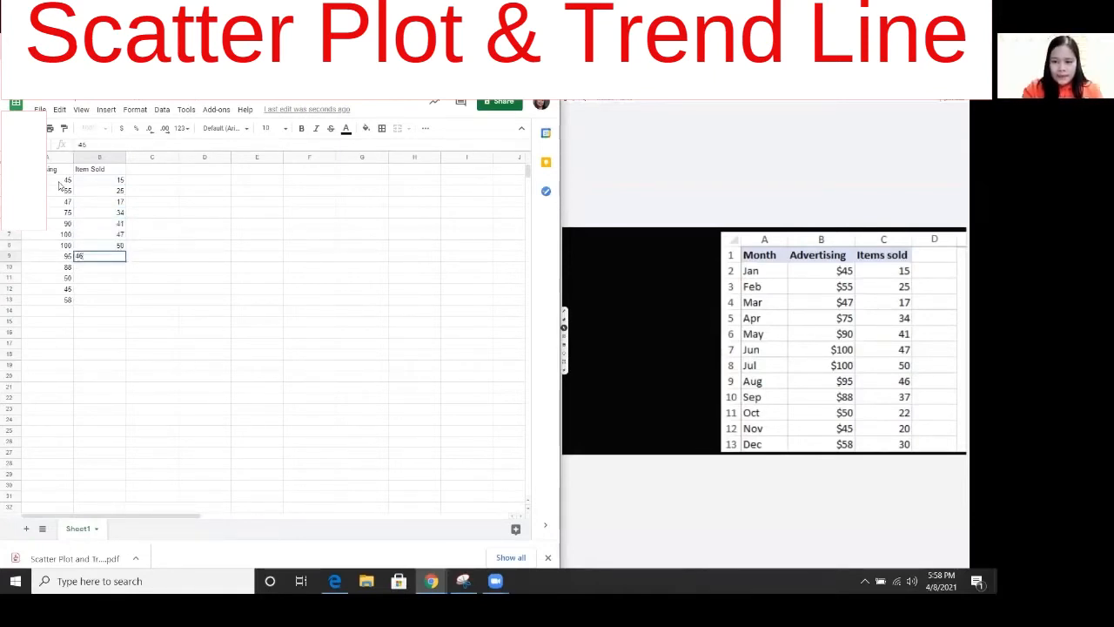
pyautogui.press('Return')
pyautogui.write('37')
pyautogui.press('Return')
pyautogui.write('22')
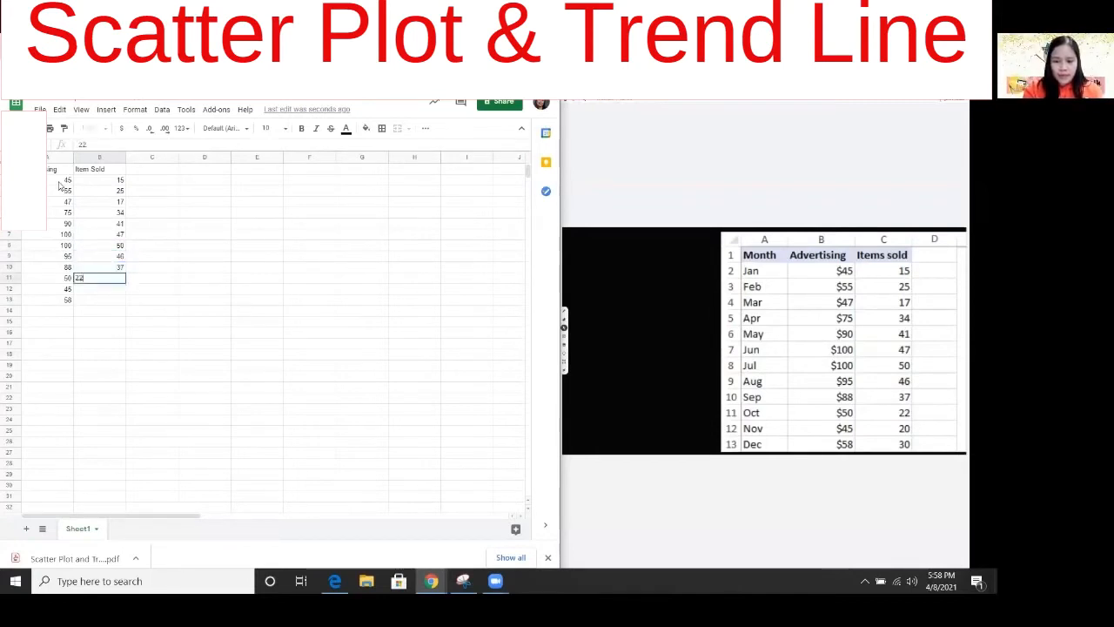
pyautogui.press('Return')
pyautogui.write('20')
pyautogui.press('Return')
pyautogui.write('3')
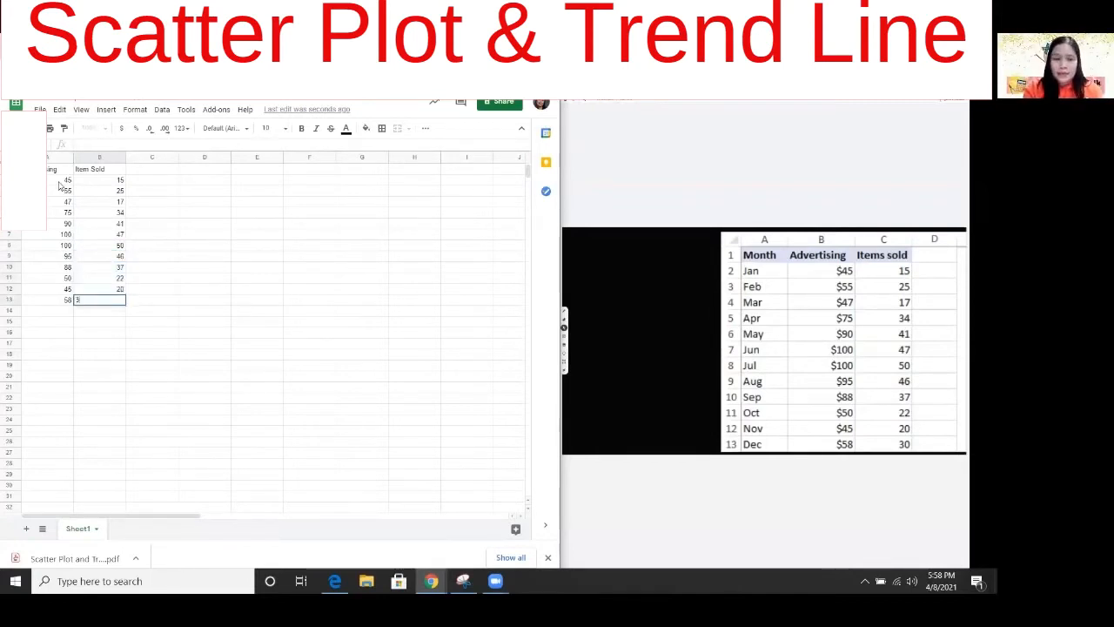
pyautogui.write('0')
pyautogui.press('Tab')
# Extend the headers to read Advertising (x) in A1 and Item Sold (y) in B1.
pyautogui.press('Up')
pyautogui.press('Up')
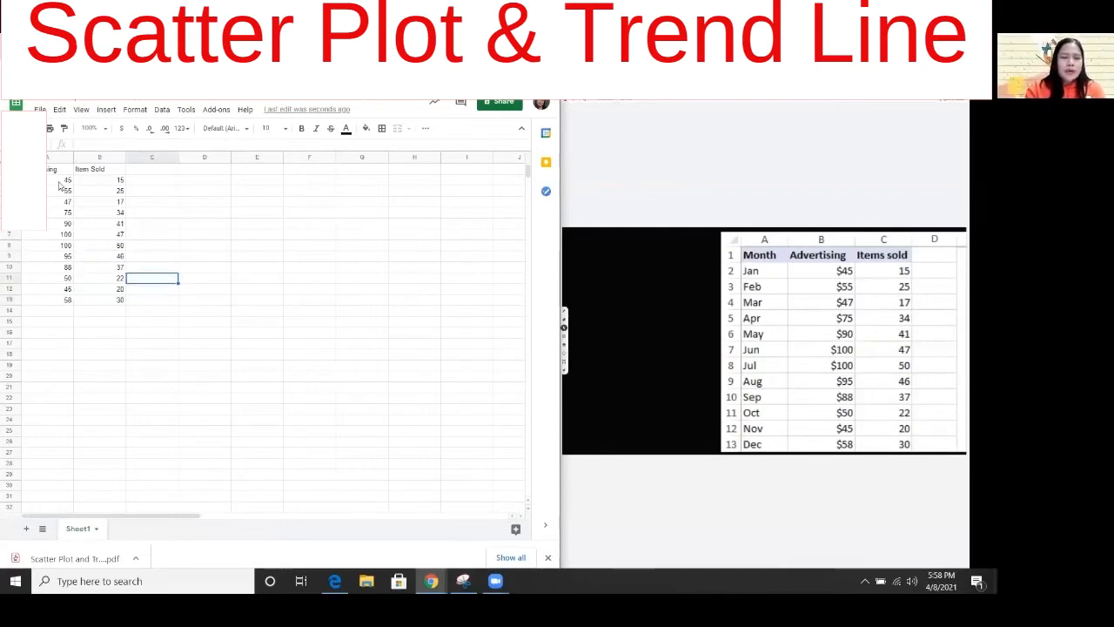
pyautogui.press('Up')
pyautogui.press('Up')
pyautogui.press('Up')
pyautogui.press('Up')
pyautogui.press('Up')
pyautogui.press('Up')
pyautogui.press('Up')
pyautogui.press('Up')
pyautogui.press('Up')
pyautogui.press('Up')
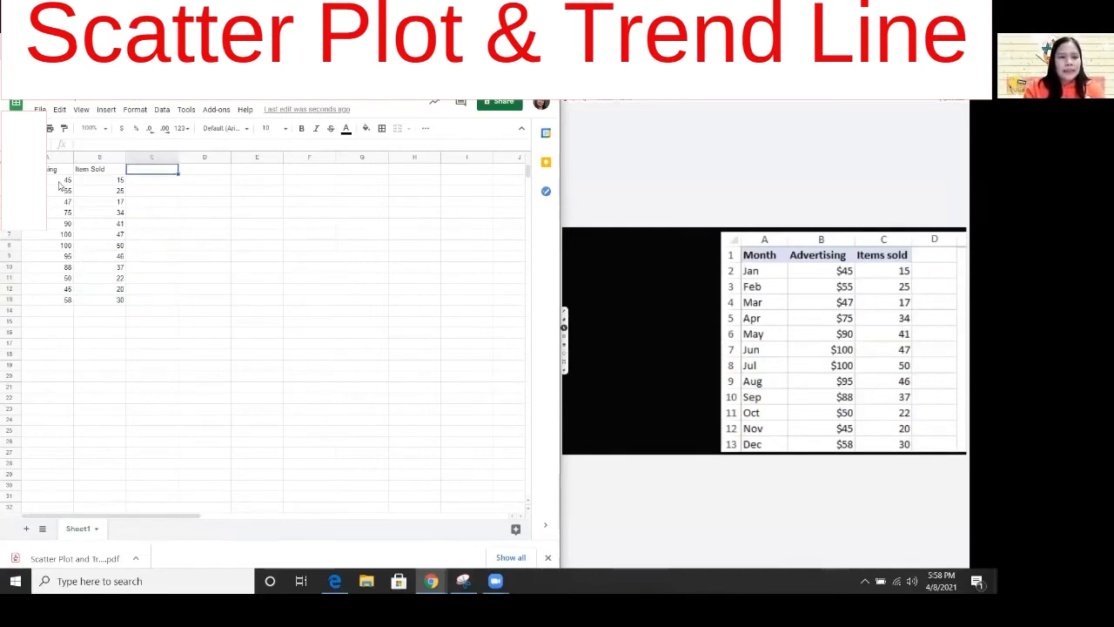
pyautogui.press('Left')
pyautogui.press('Left')
pyautogui.press('Right')
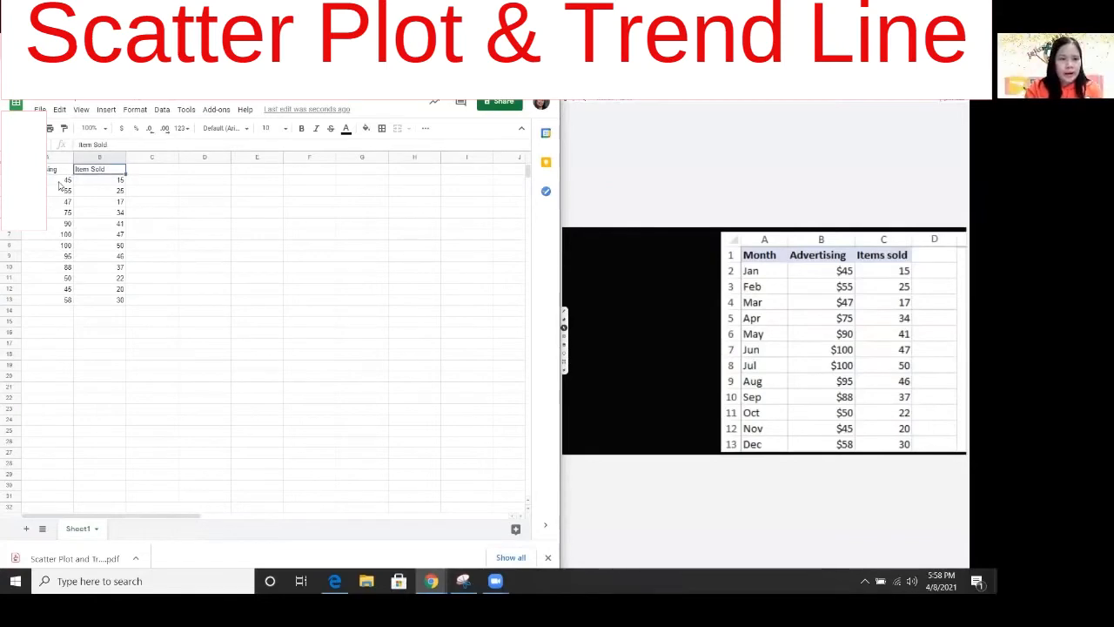
pyautogui.click(54, 169)
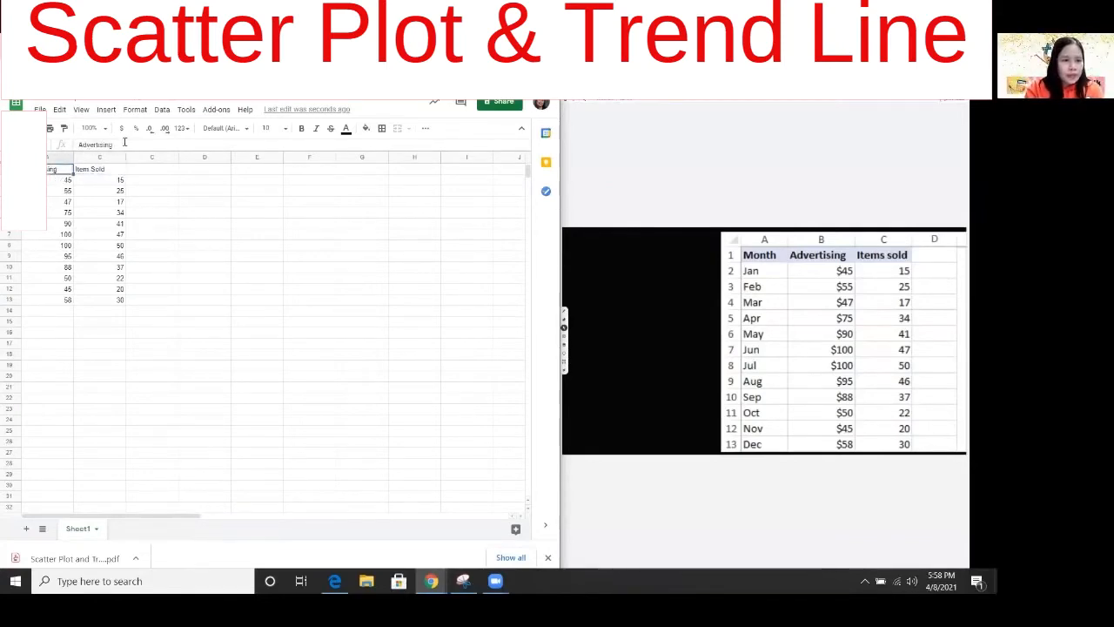
pyautogui.click(122, 144)
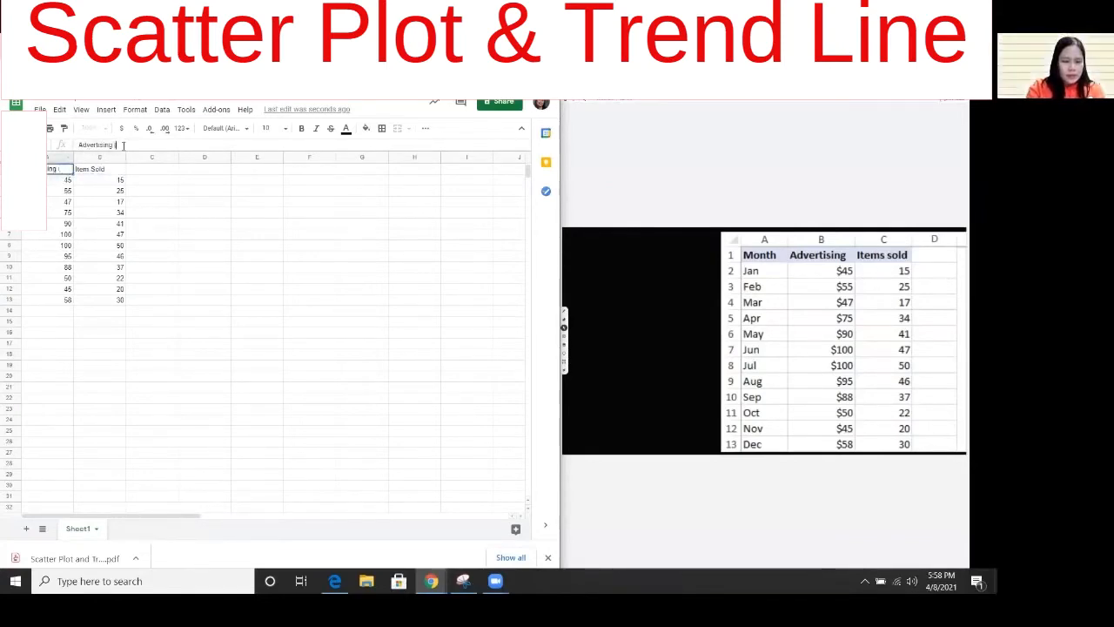
pyautogui.write('(x')
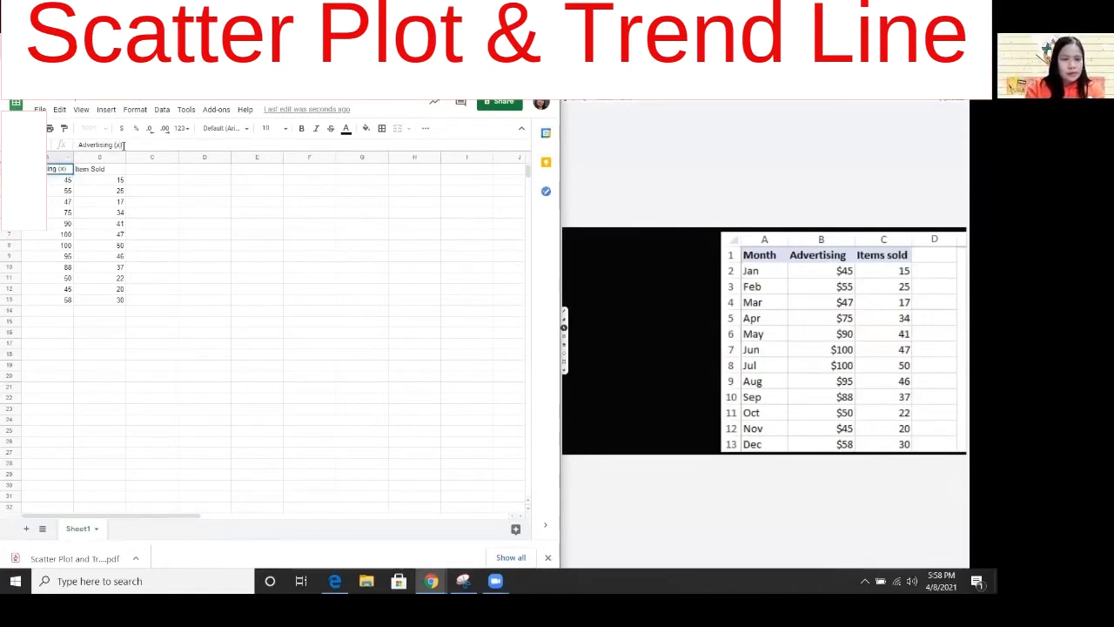
pyautogui.press('Tab')
pyautogui.click(122, 144)
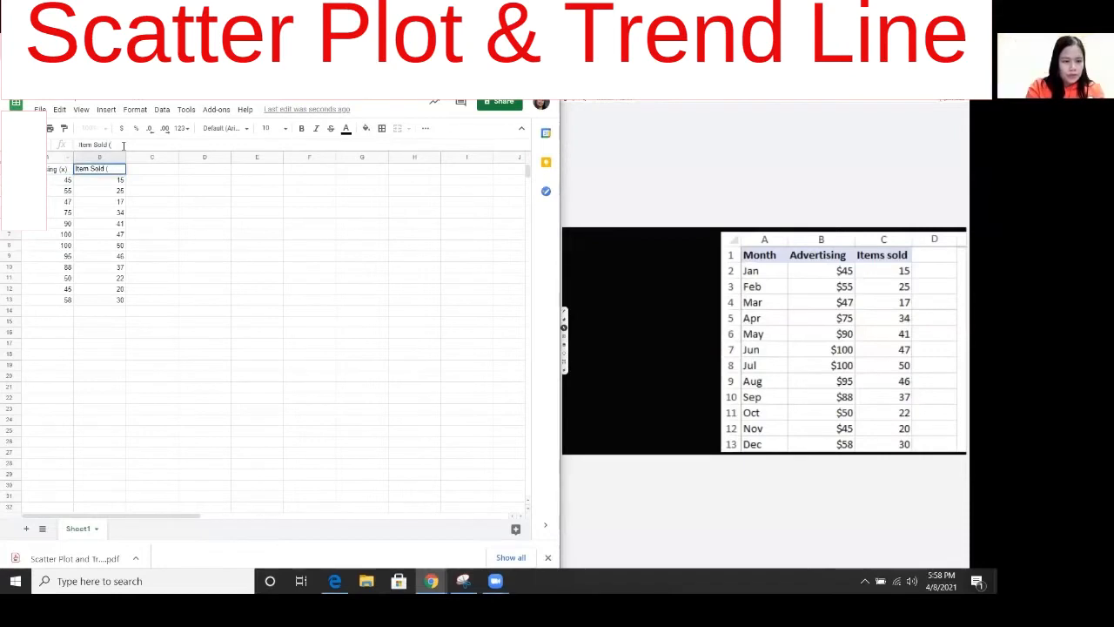
pyautogui.write('(y')
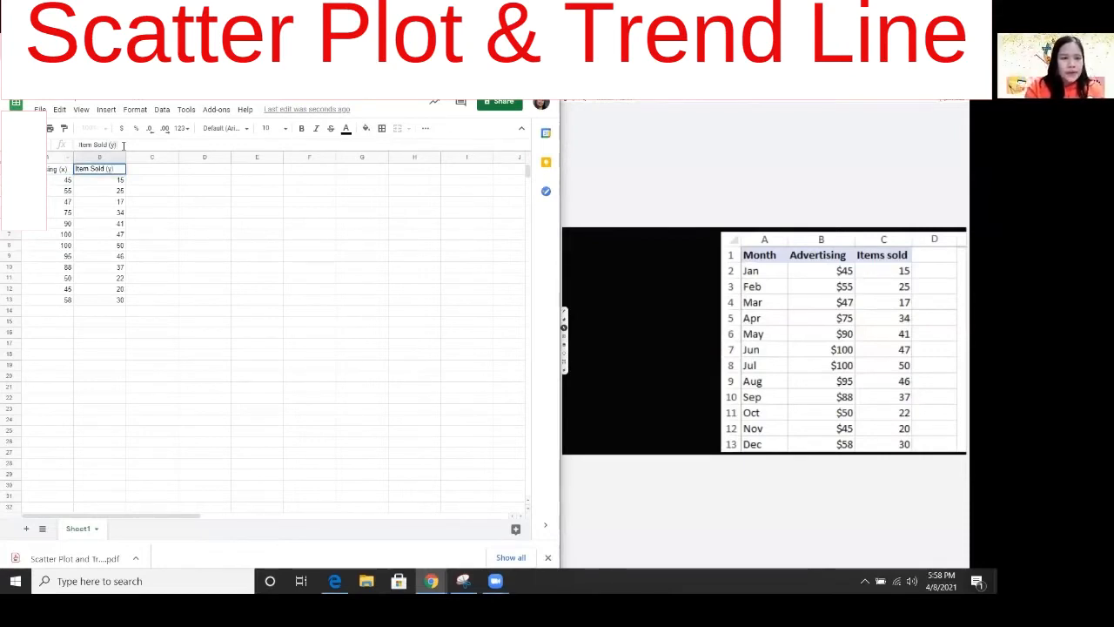
pyautogui.click(157, 256)
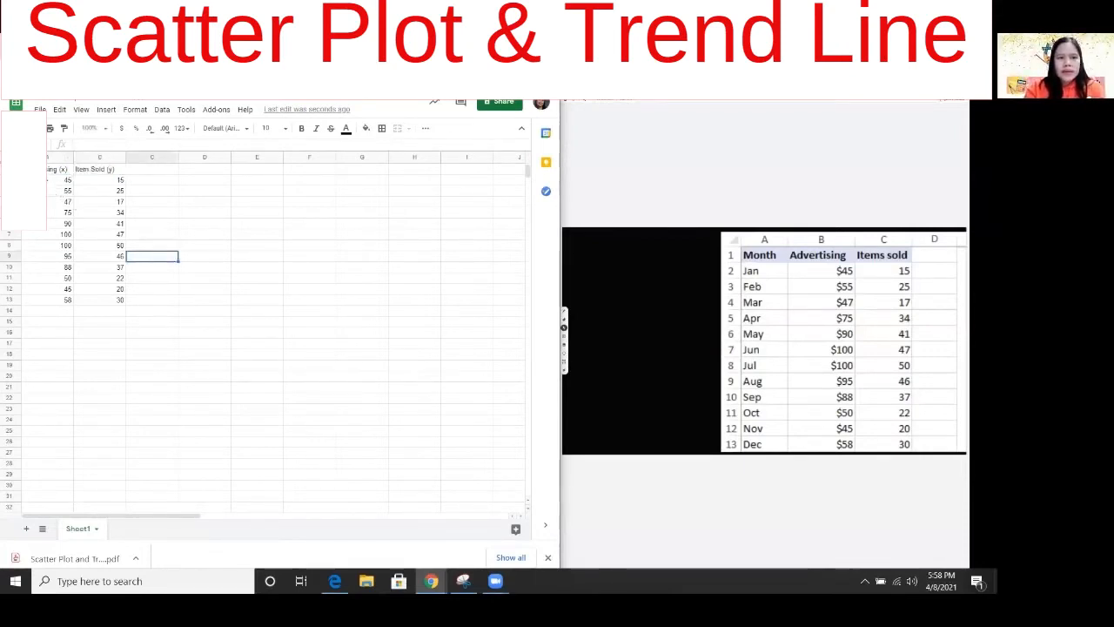
# Apply all borders to the table A1:B13 and give it a thicker outer border.
pyautogui.click(58, 168)
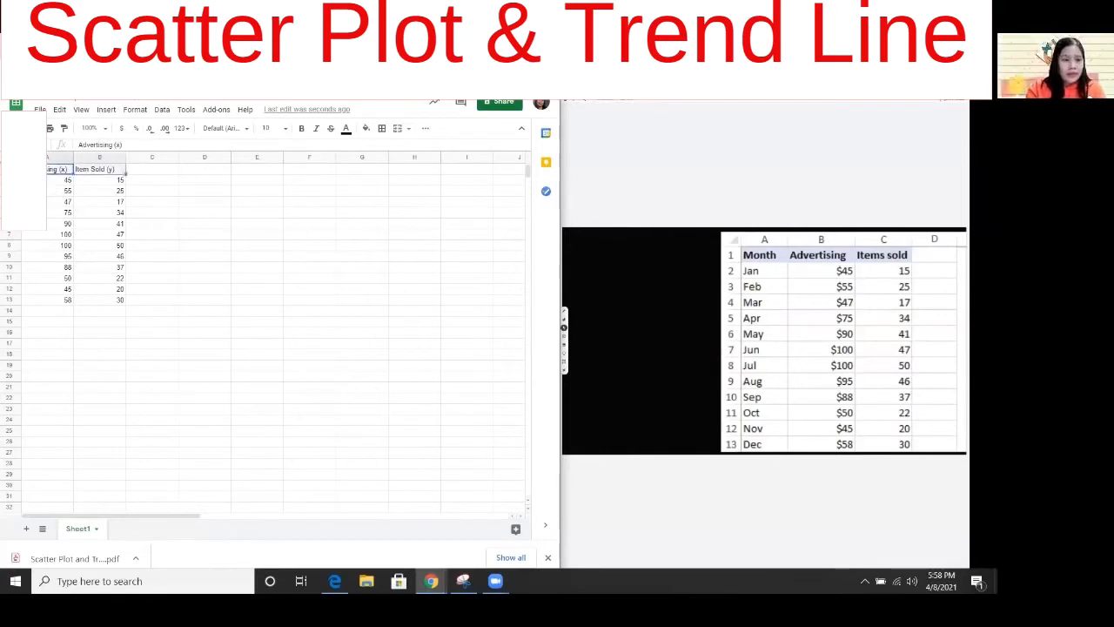
pyautogui.moveTo(58, 169); pyautogui.dragTo(120, 299)
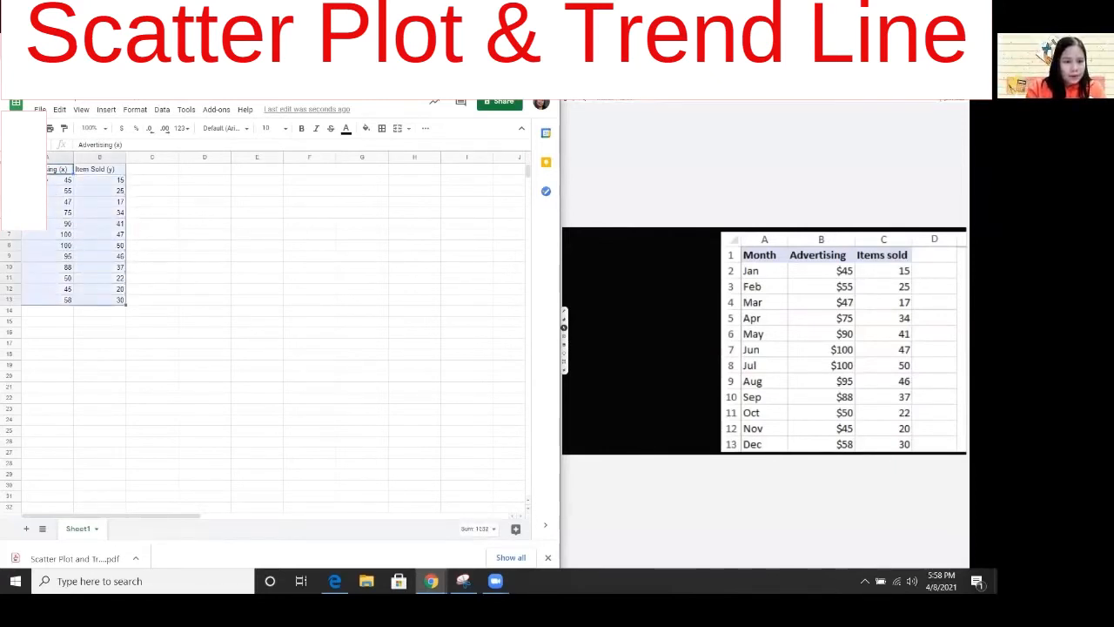
pyautogui.click(132, 110)
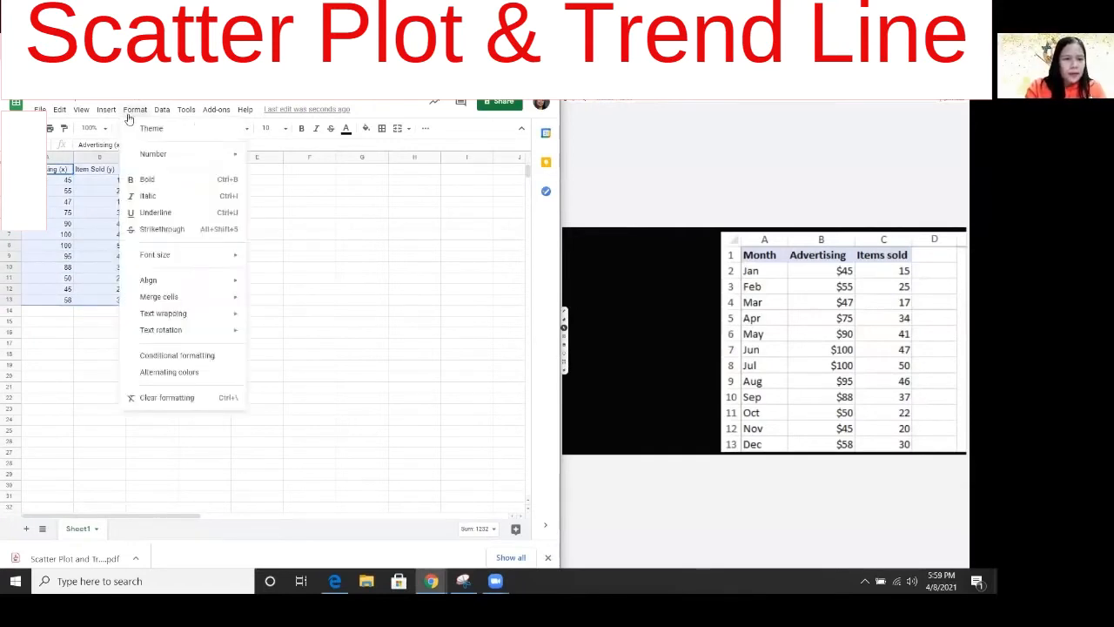
pyautogui.click(381, 135)
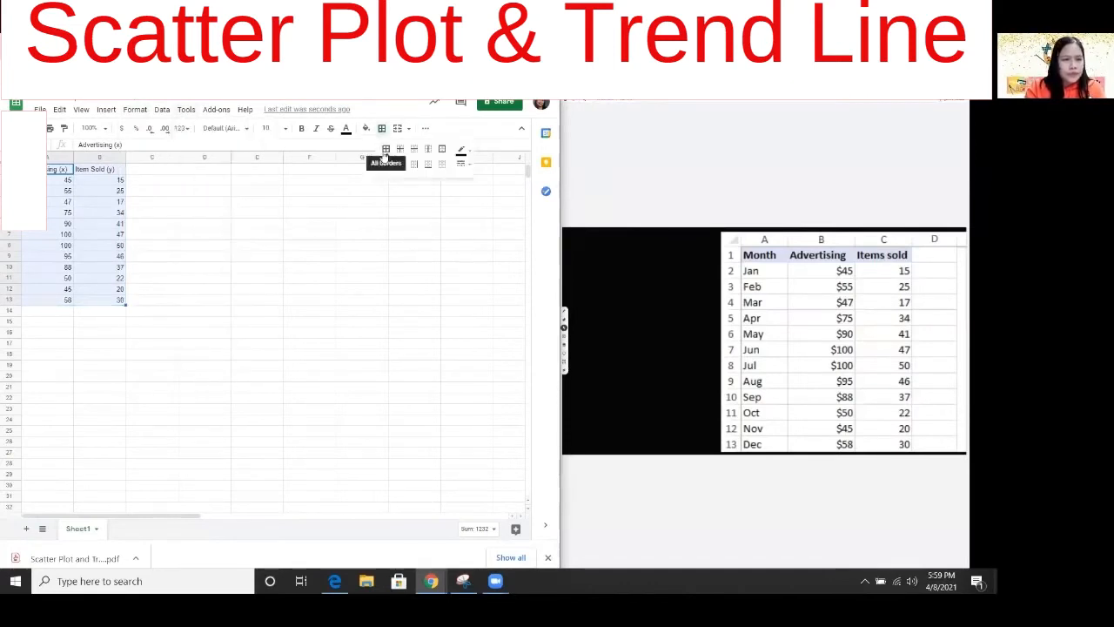
pyautogui.click(386, 151)
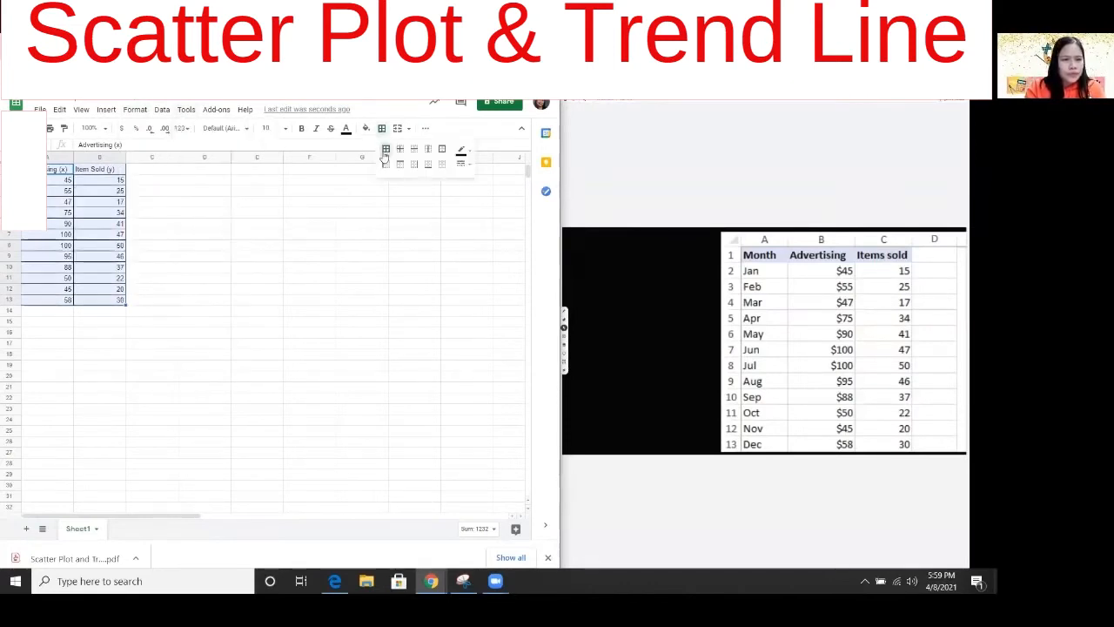
pyautogui.click(464, 164)
pyautogui.click(480, 204)
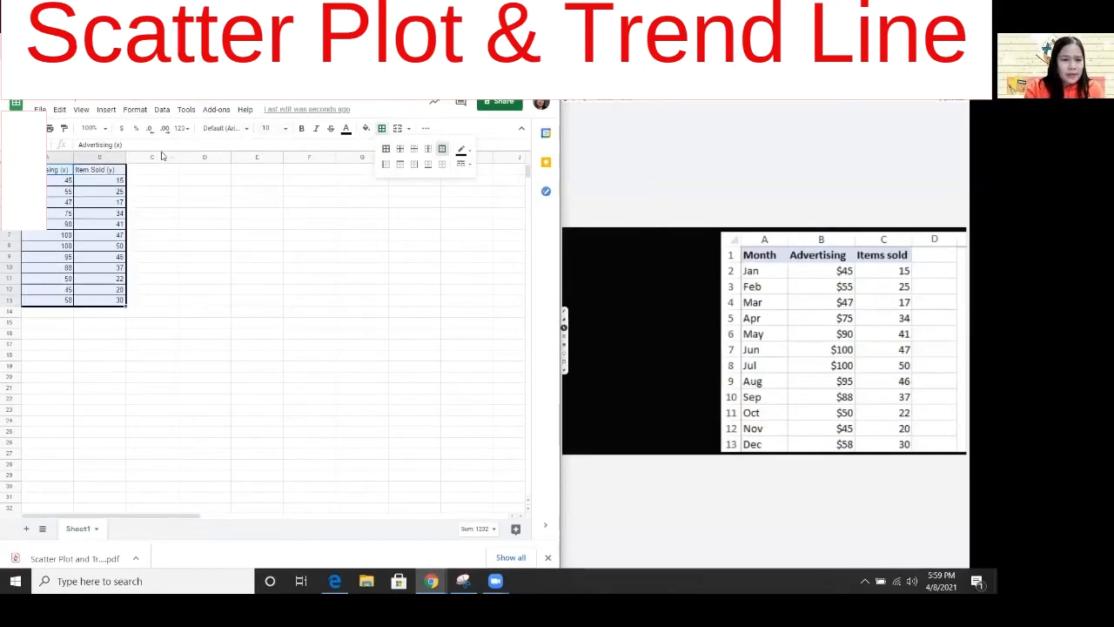
# Center-align the contents of the table A1:B13 horizontally.
pyautogui.click(135, 109)
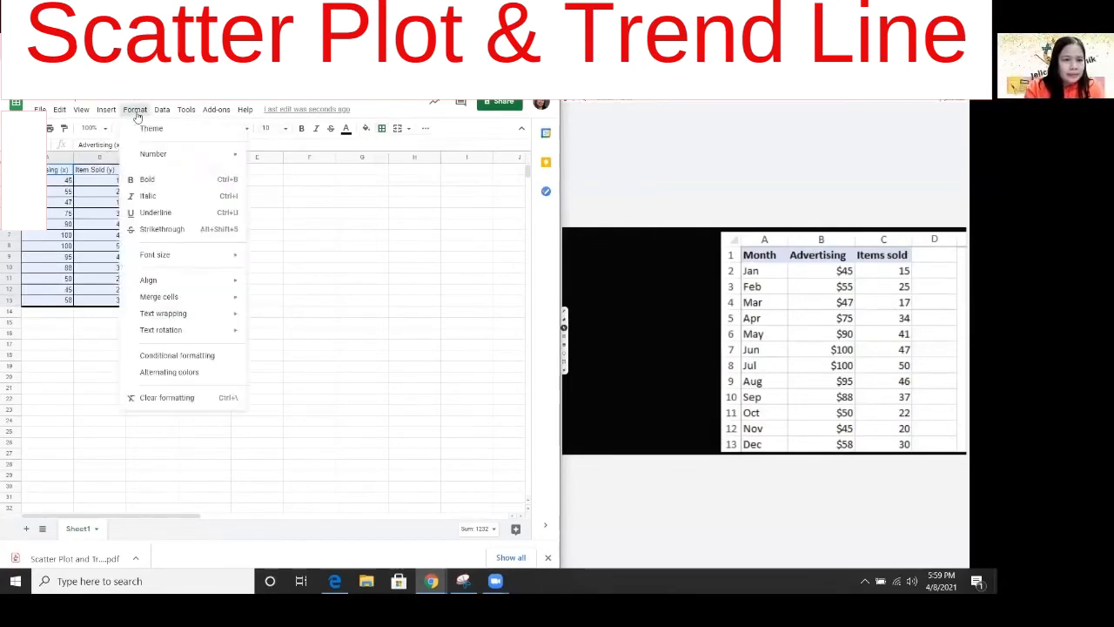
pyautogui.moveTo(224, 281)
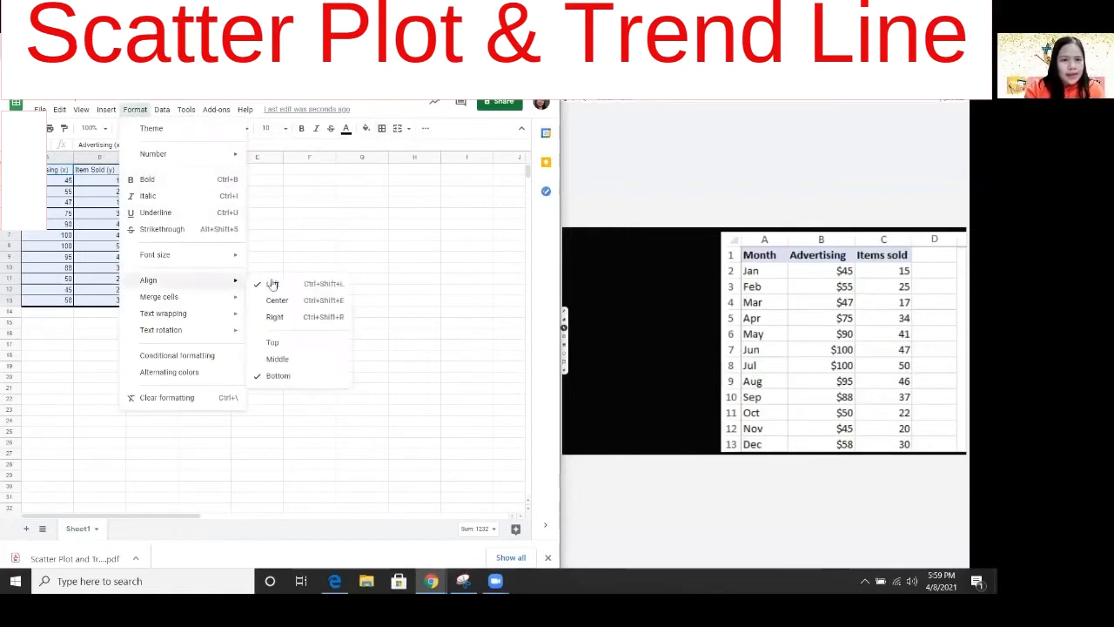
pyautogui.click(272, 300)
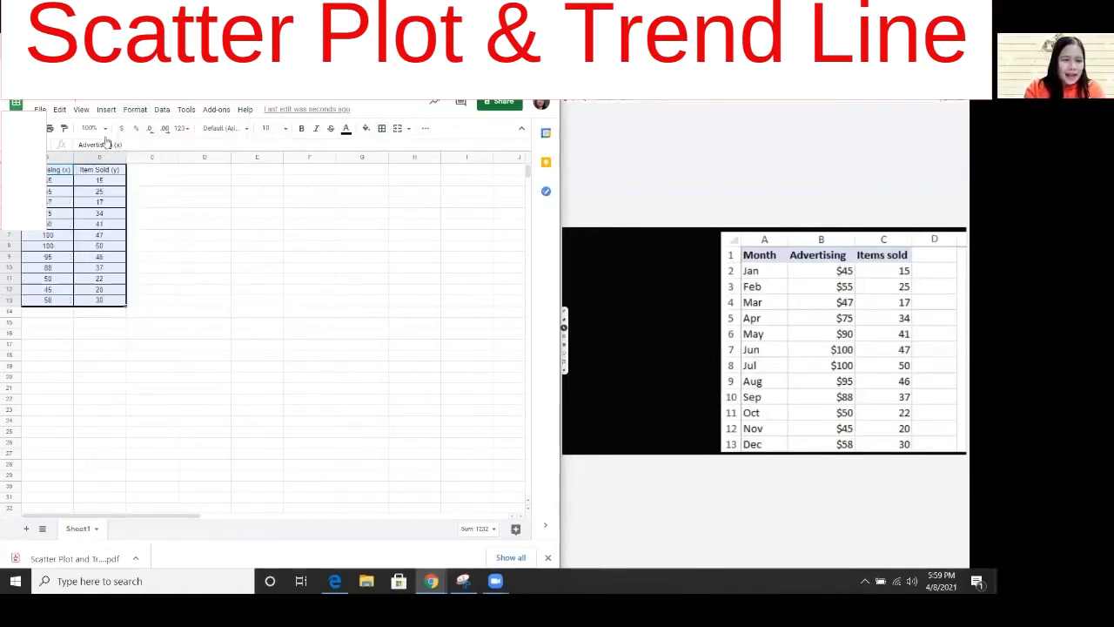
# Make the advertising and items-sold values in A2:B13 bold.
pyautogui.click(63, 181)
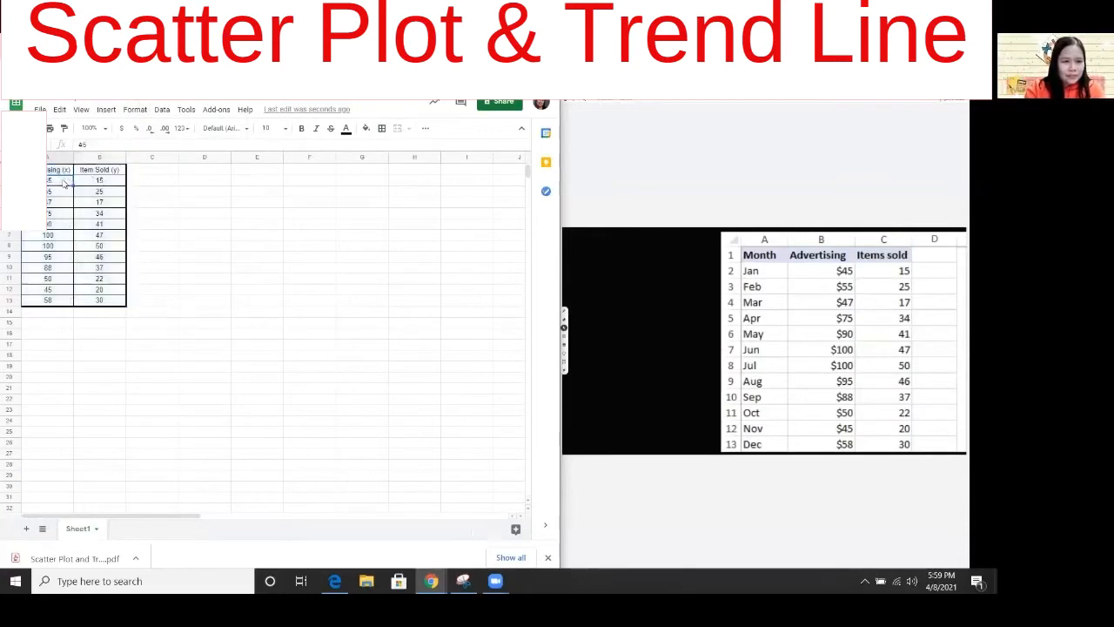
pyautogui.hotkey('shift', 'Right')
pyautogui.hotkey('shift', 'Down')
pyautogui.hotkey('shift', 'Down')
pyautogui.hotkey('shift', 'Down')
pyautogui.hotkey('shift', 'Down')
pyautogui.hotkey('shift', 'Down')
pyautogui.hotkey('shift', 'Down')
pyautogui.hotkey('shift', 'Down')
pyautogui.hotkey('shift', 'Down')
pyautogui.hotkey('shift', 'Down')
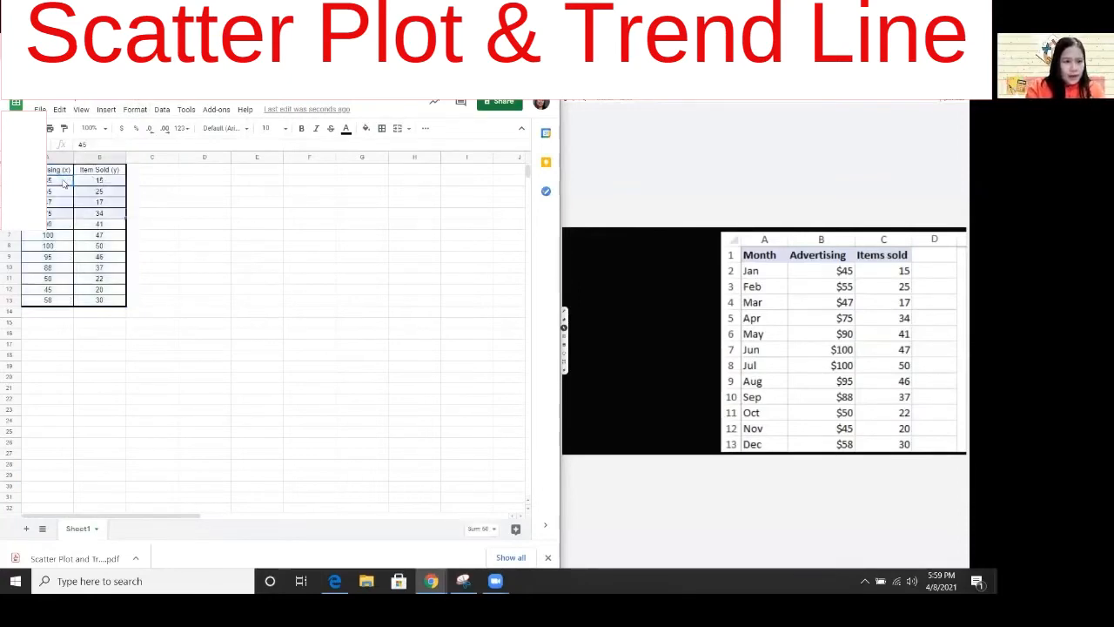
pyautogui.hotkey('shift', 'Down')
pyautogui.hotkey('shift', 'Down')
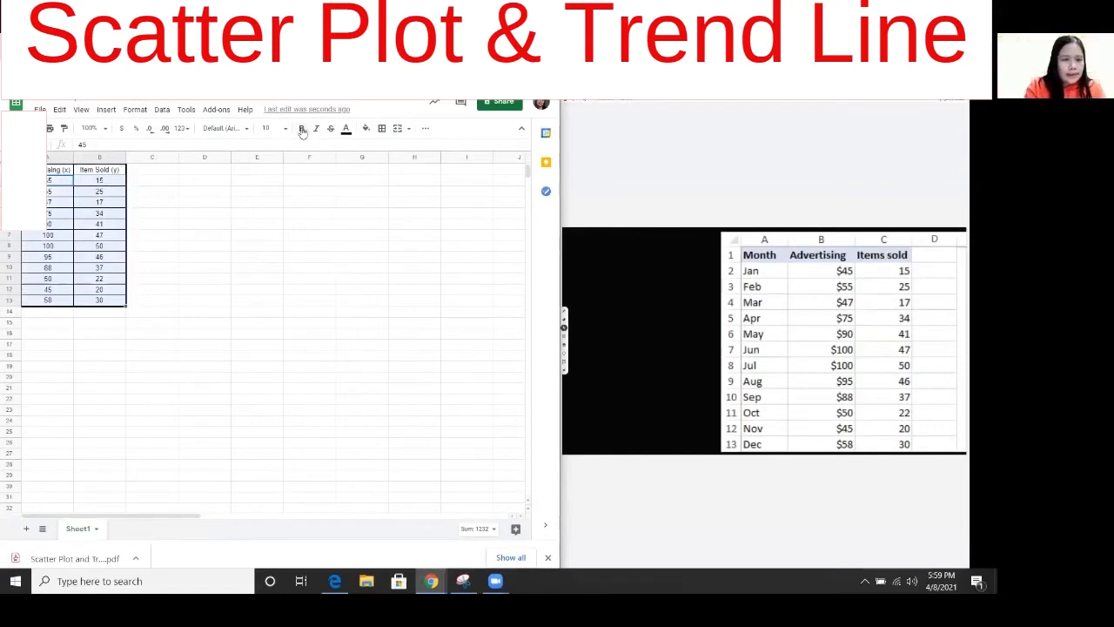
pyautogui.click(383, 129)
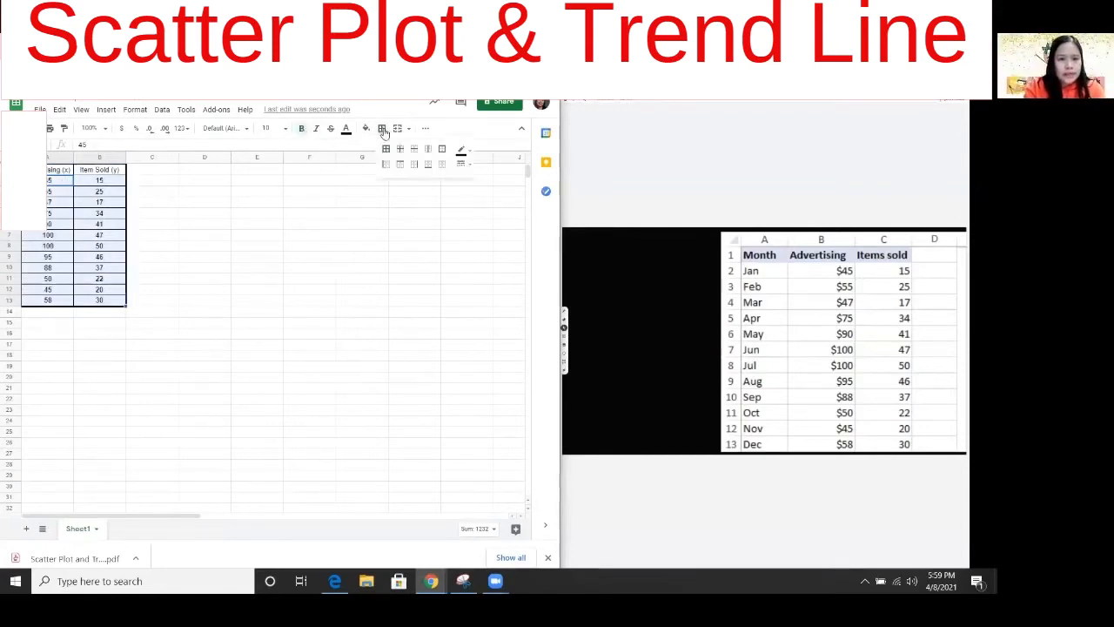
pyautogui.click(337, 292)
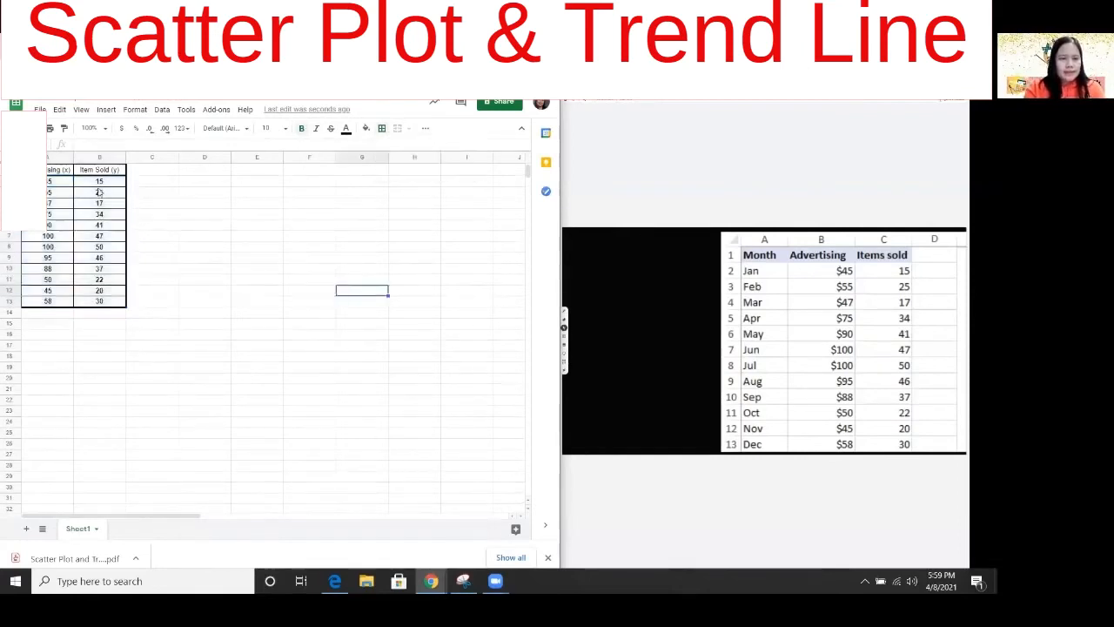
# Fill the header cells A1:B1 with yellow.
pyautogui.click(59, 171)
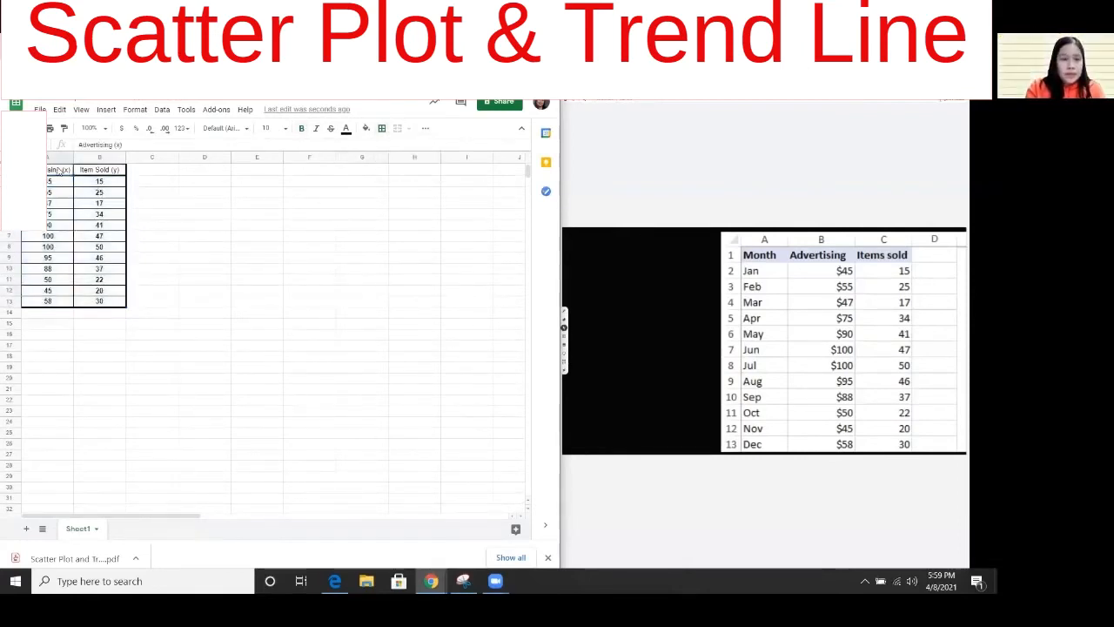
pyautogui.moveTo(59, 171); pyautogui.dragTo(96, 171)
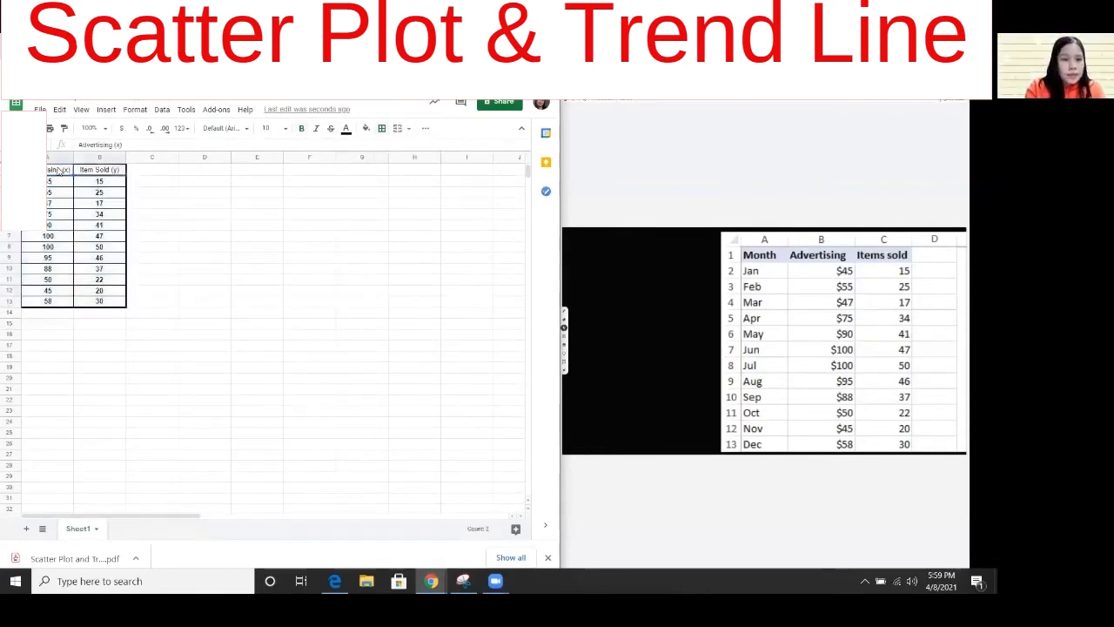
pyautogui.click(365, 128)
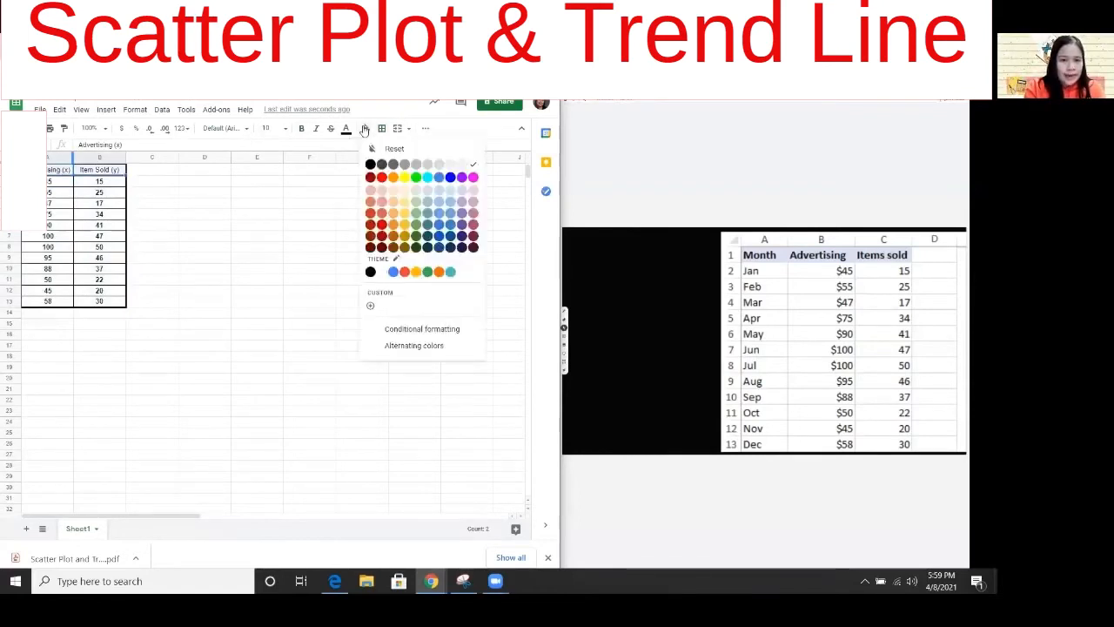
pyautogui.click(409, 180)
# Insert a chart from columns A and B, using the Scatter chart type.
pyautogui.hotkey('ctrl', 'space')
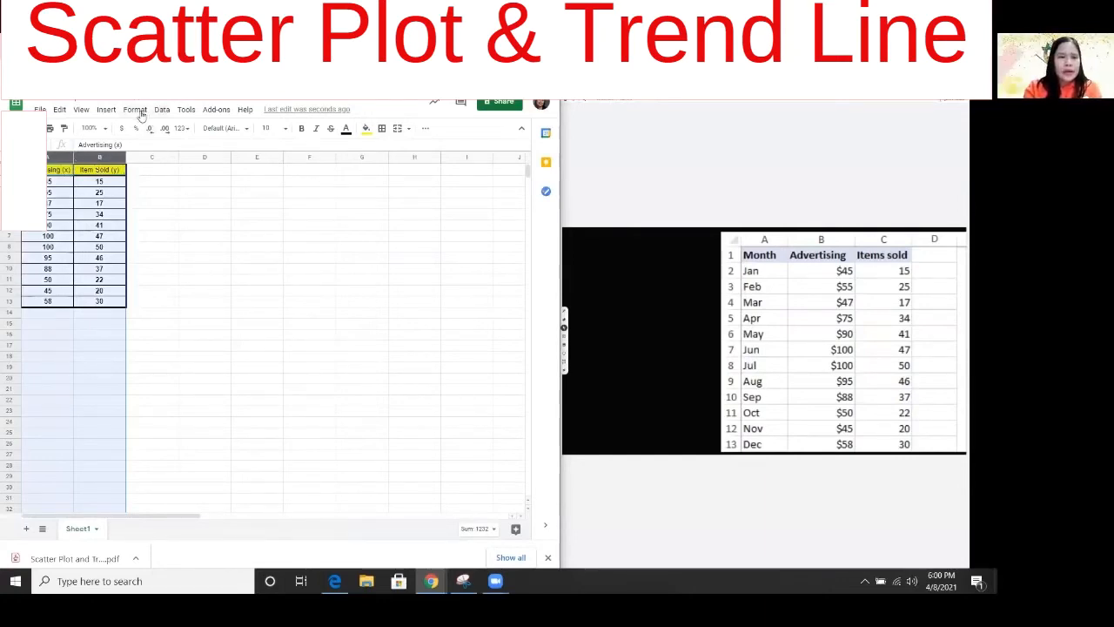
pyautogui.click(106, 110)
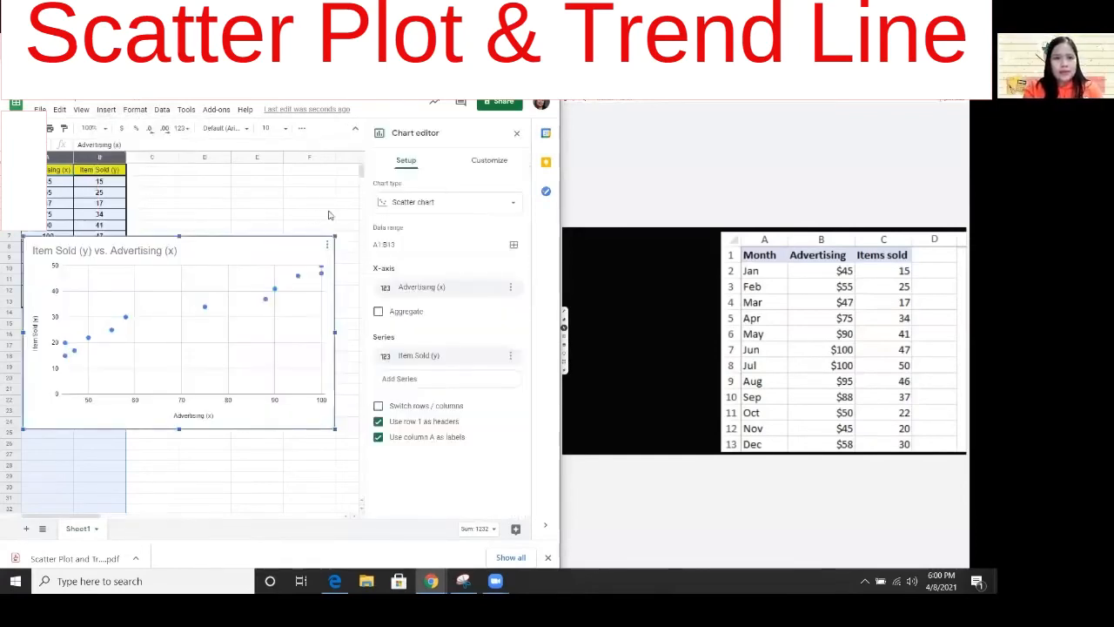
pyautogui.click(512, 205)
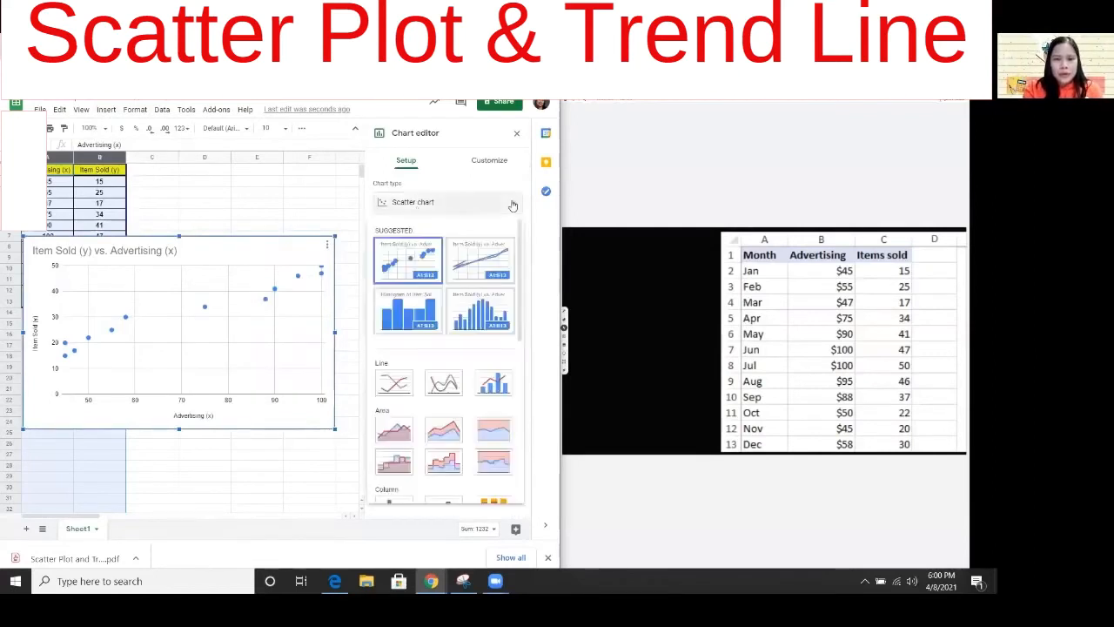
pyautogui.click(396, 264)
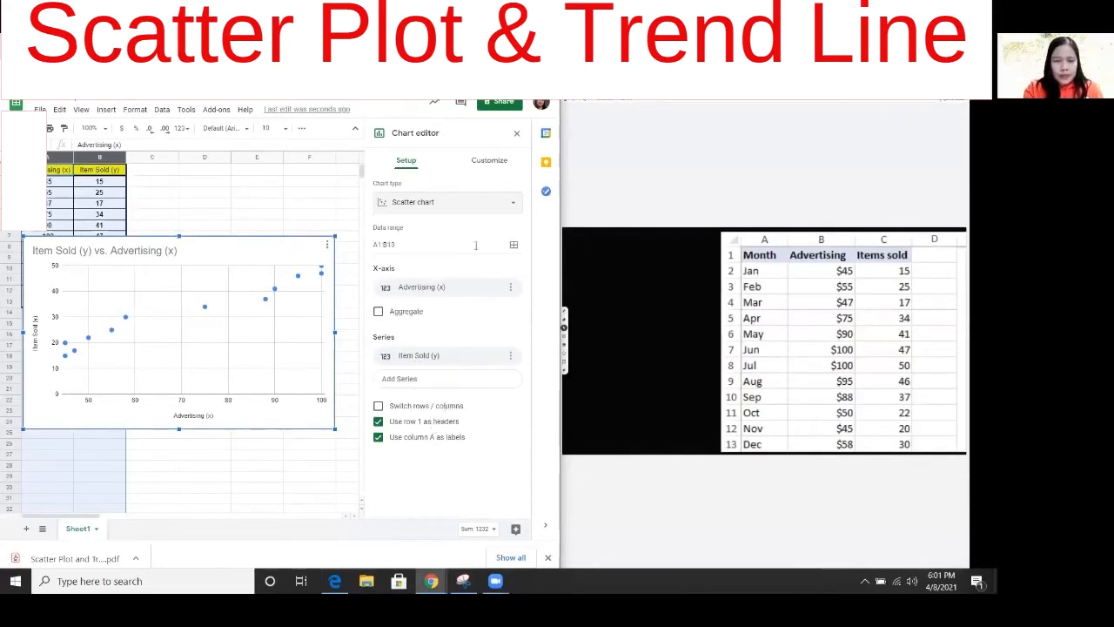
# Try a light blue chart background, but settle on light red as the background color.
pyautogui.click(489, 161)
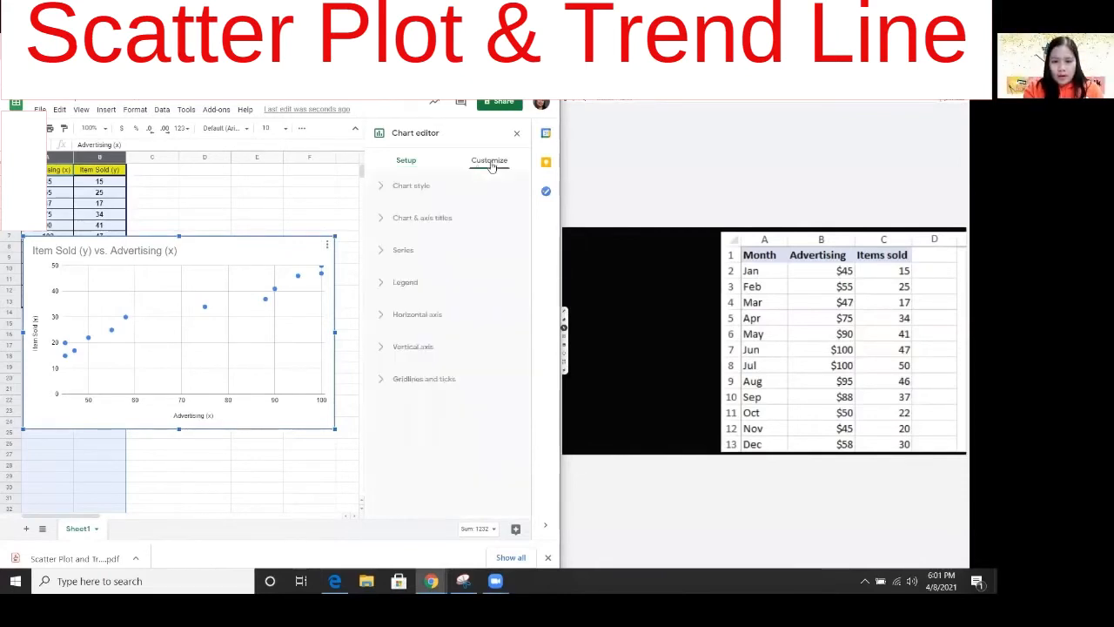
pyautogui.click(380, 188)
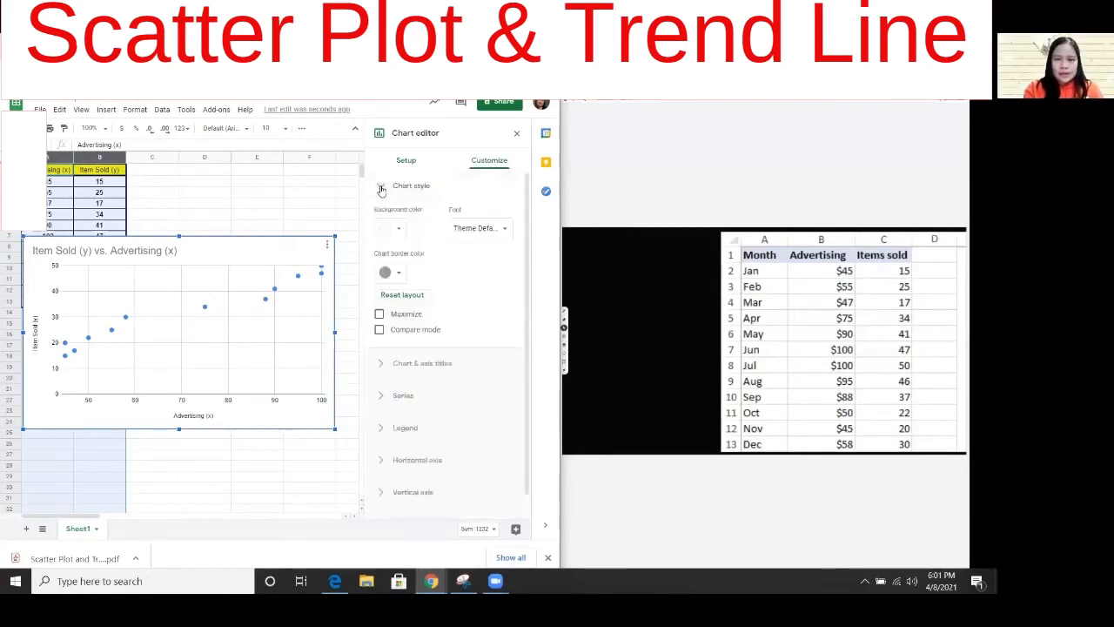
pyautogui.click(401, 231)
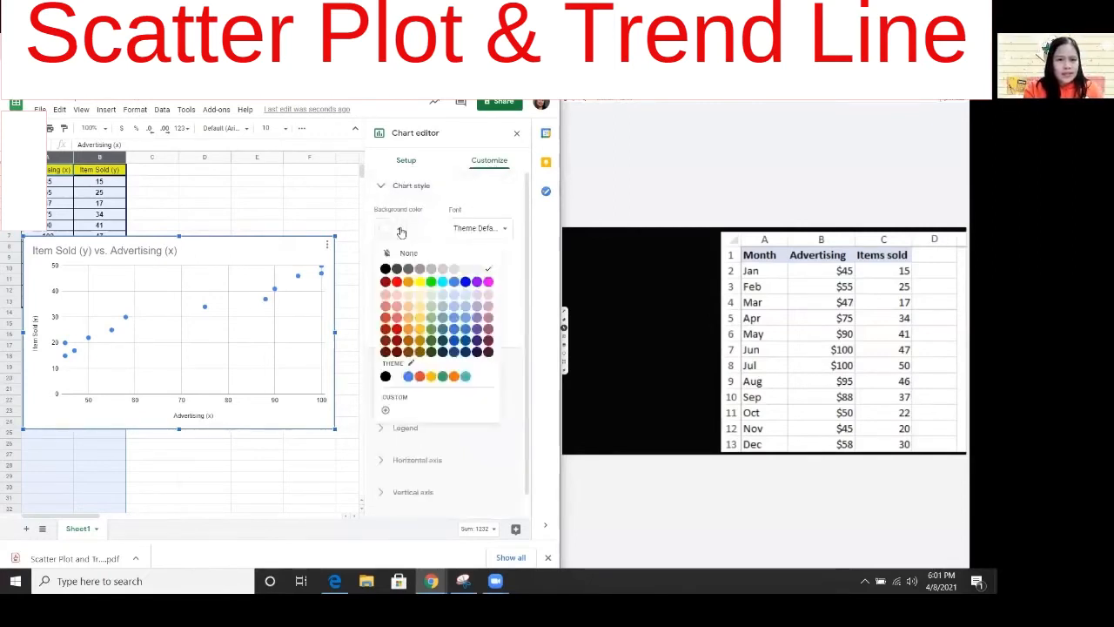
pyautogui.click(455, 298)
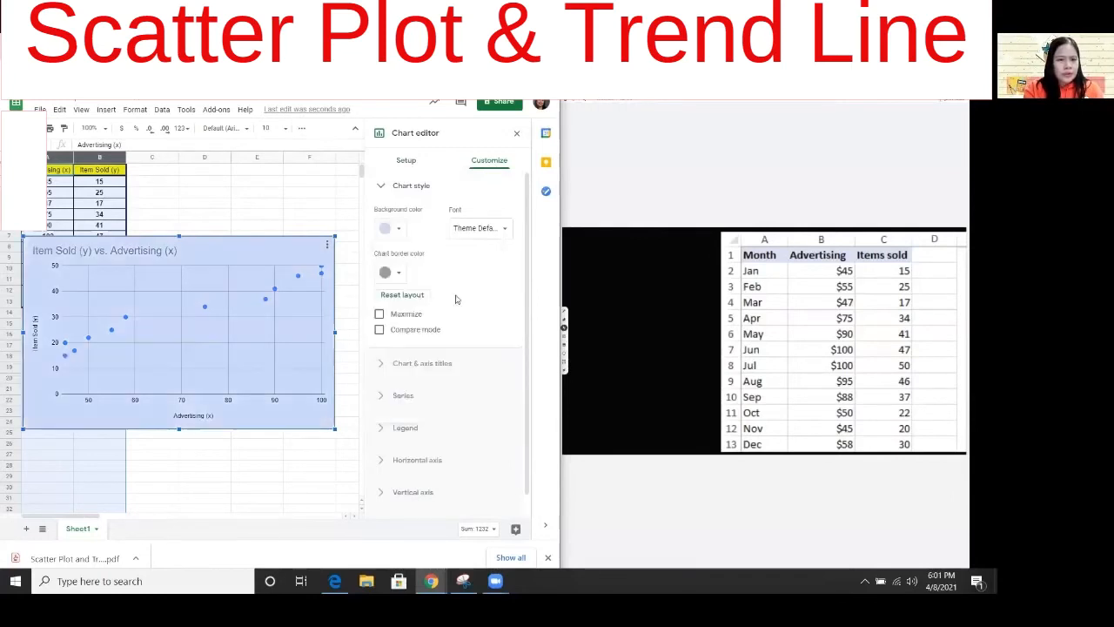
pyautogui.click(396, 230)
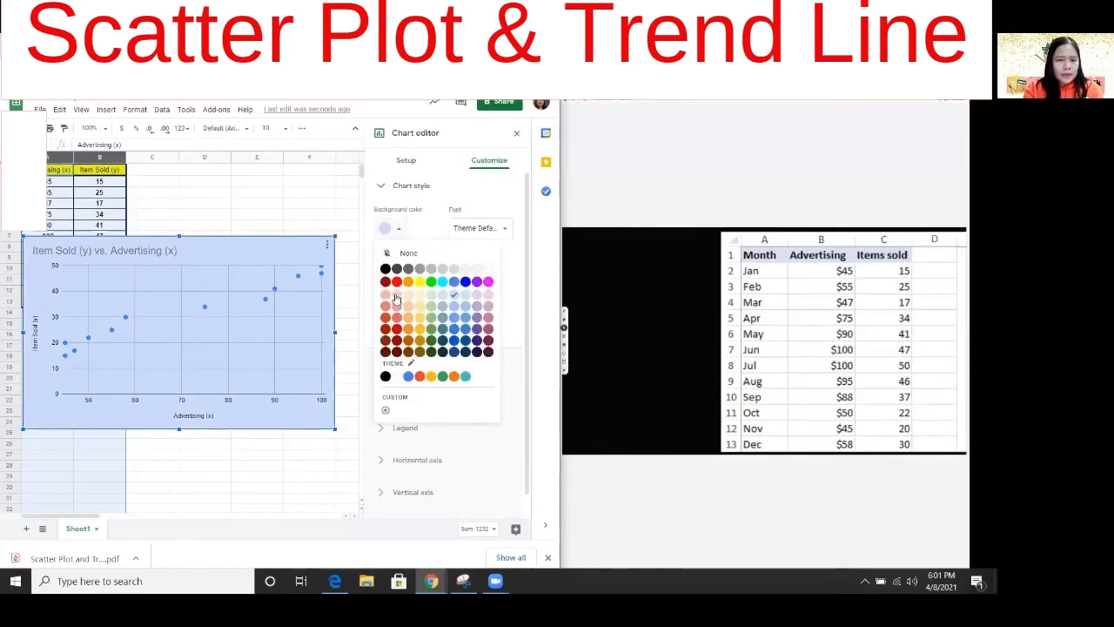
pyautogui.click(396, 296)
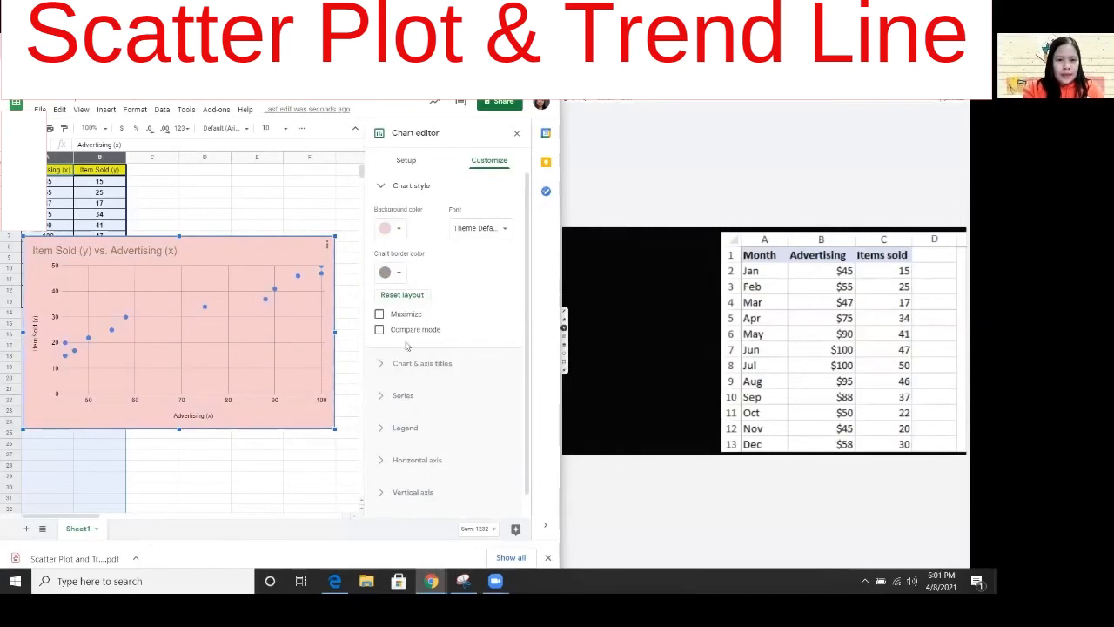
# Add a trendline to the Item Sold (y) series of the scatter chart.
pyautogui.click(382, 398)
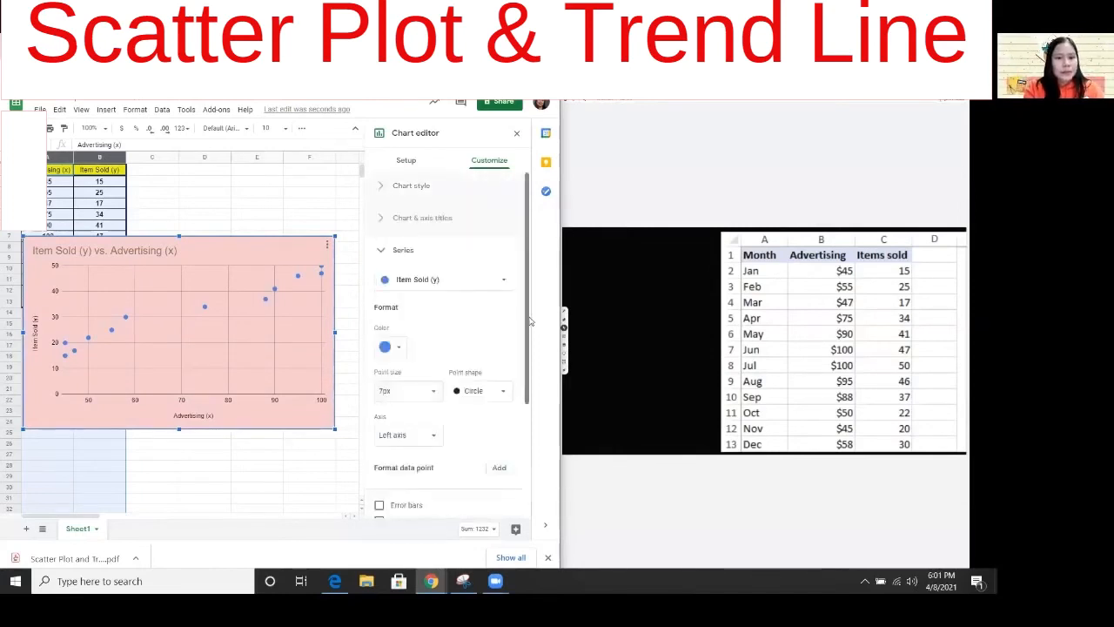
pyautogui.moveTo(529, 322); pyautogui.dragTo(534, 423)
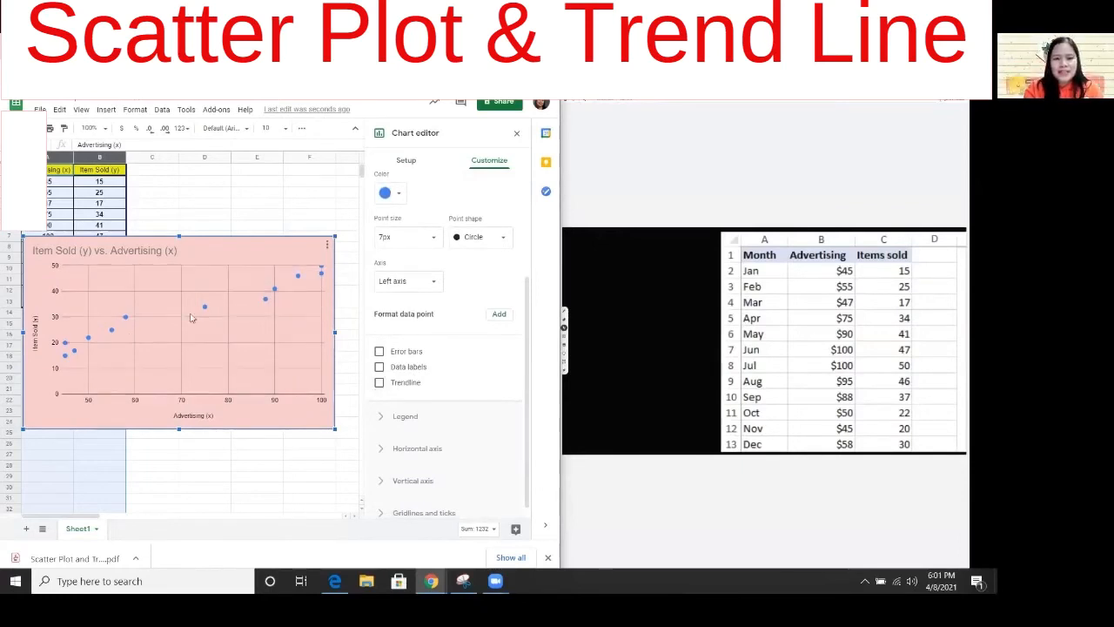
pyautogui.click(379, 383)
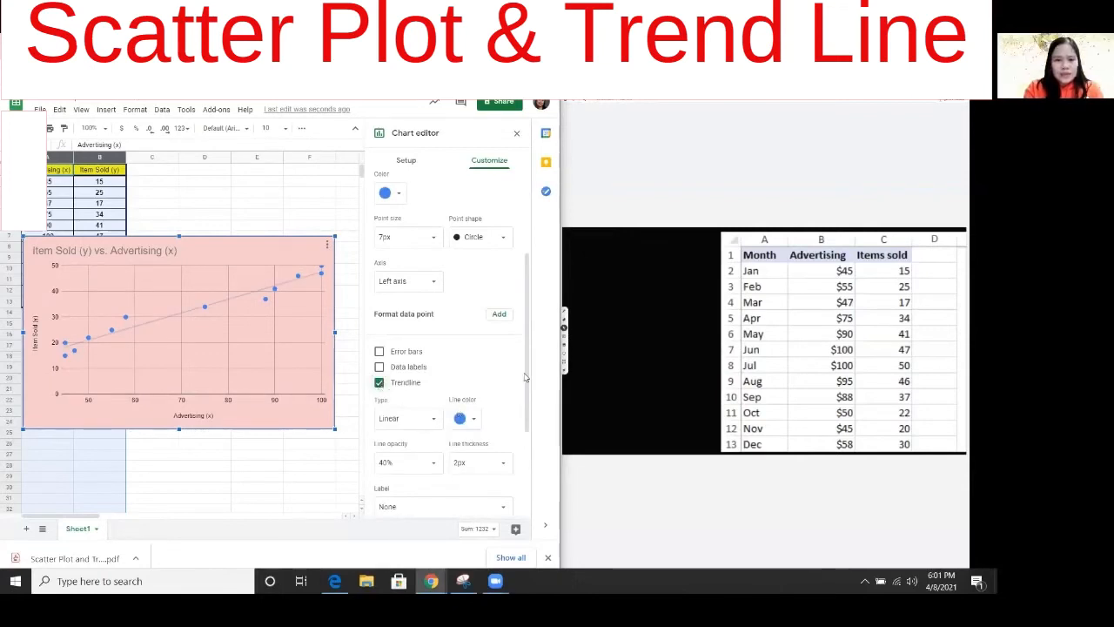
# Set the trendline's thickness to 4px and show its R² value on the chart.
pyautogui.scroll(-2, 528, 394)
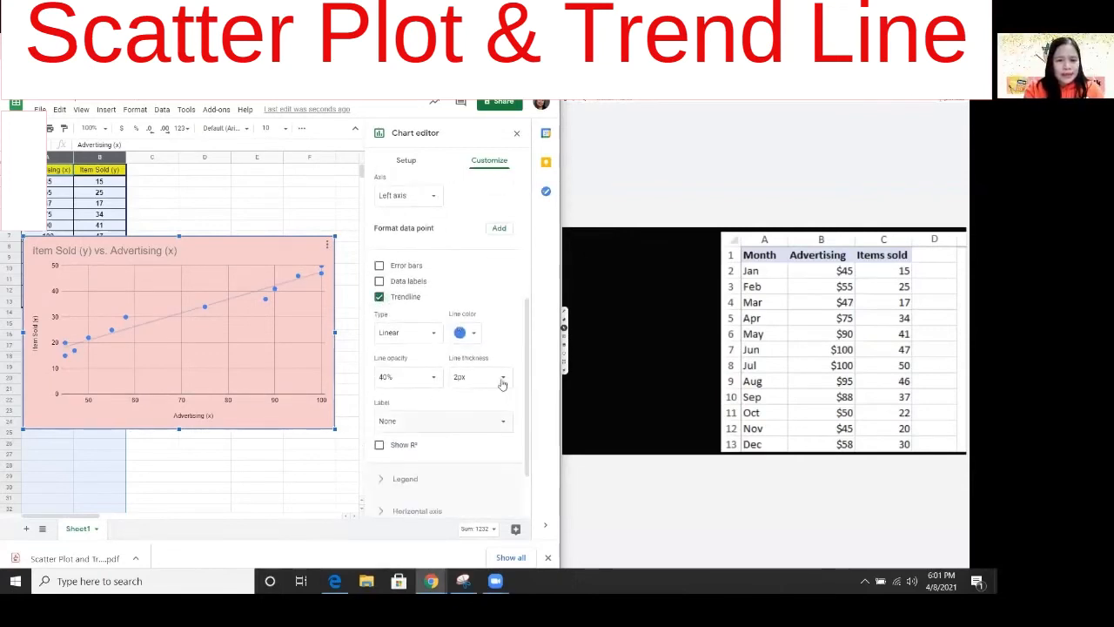
pyautogui.click(502, 383)
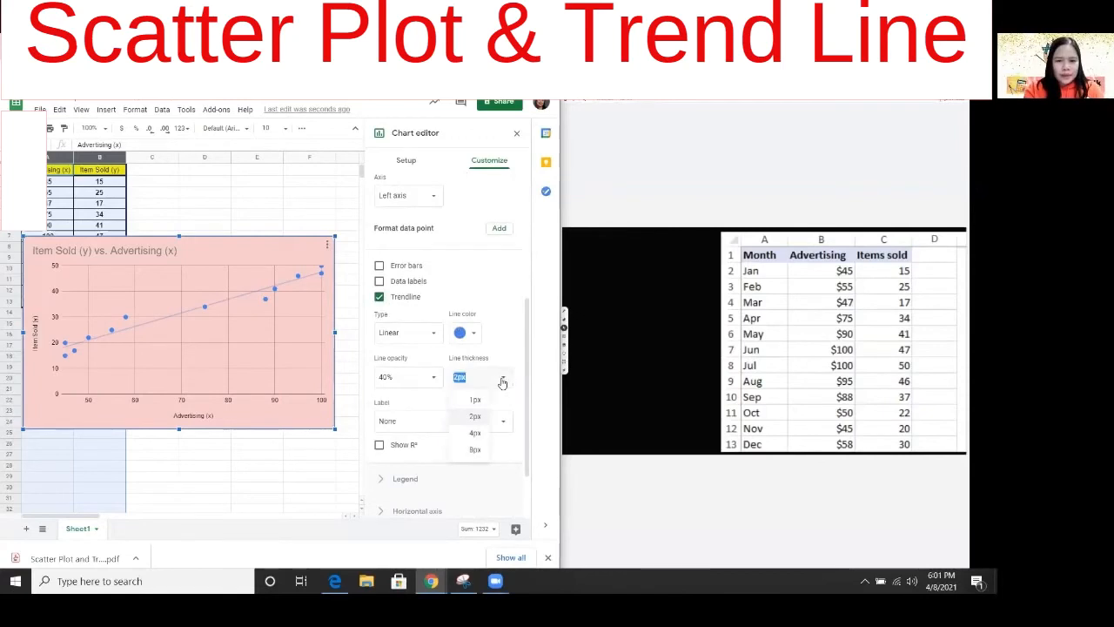
pyautogui.click(469, 433)
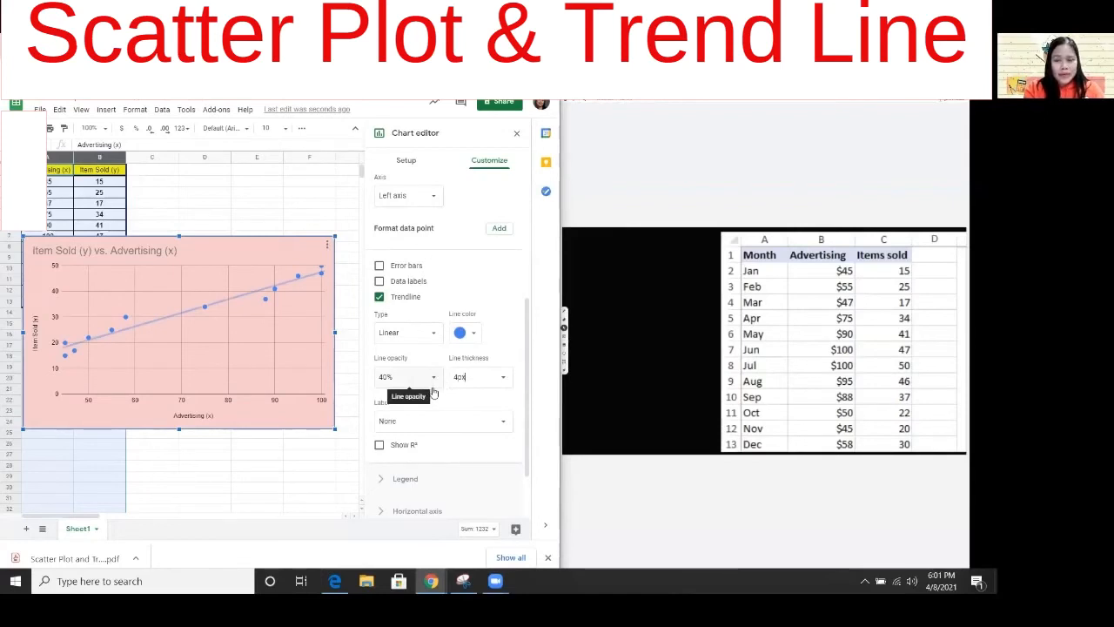
pyautogui.click(380, 446)
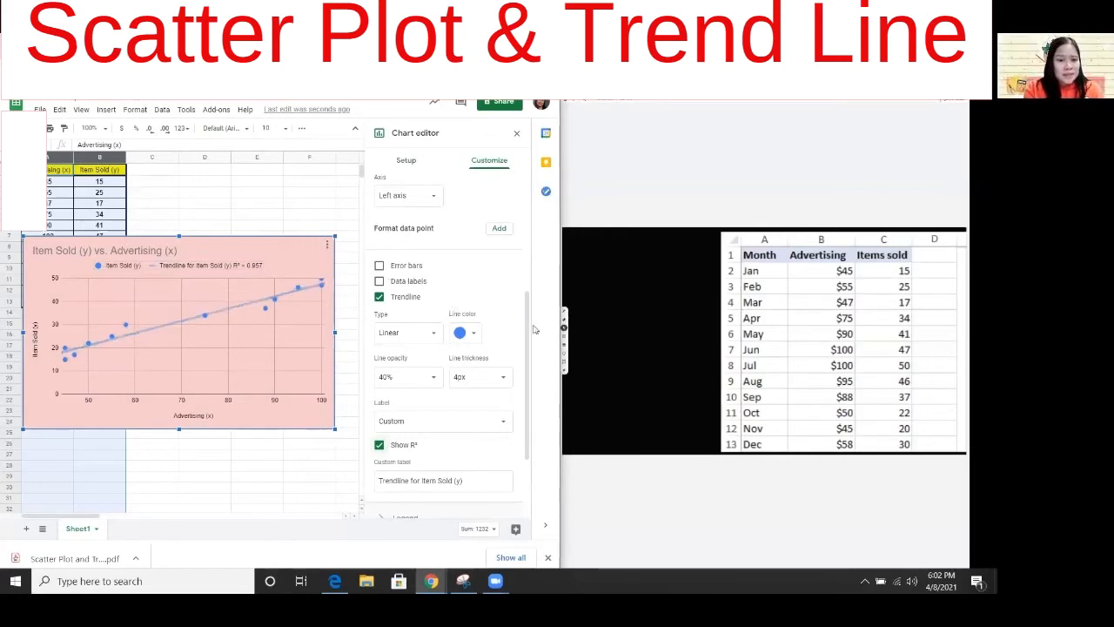
pyautogui.scroll(-2, 526, 355)
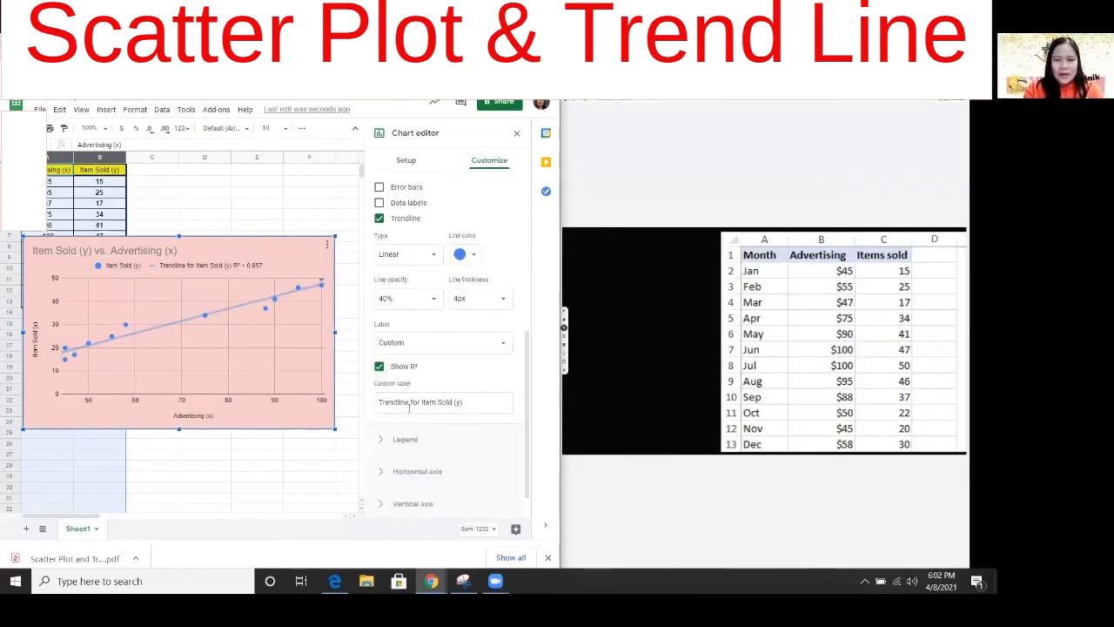
# Set the trendline's label to Use Equation and close the chart's settings.
pyautogui.click(487, 348)
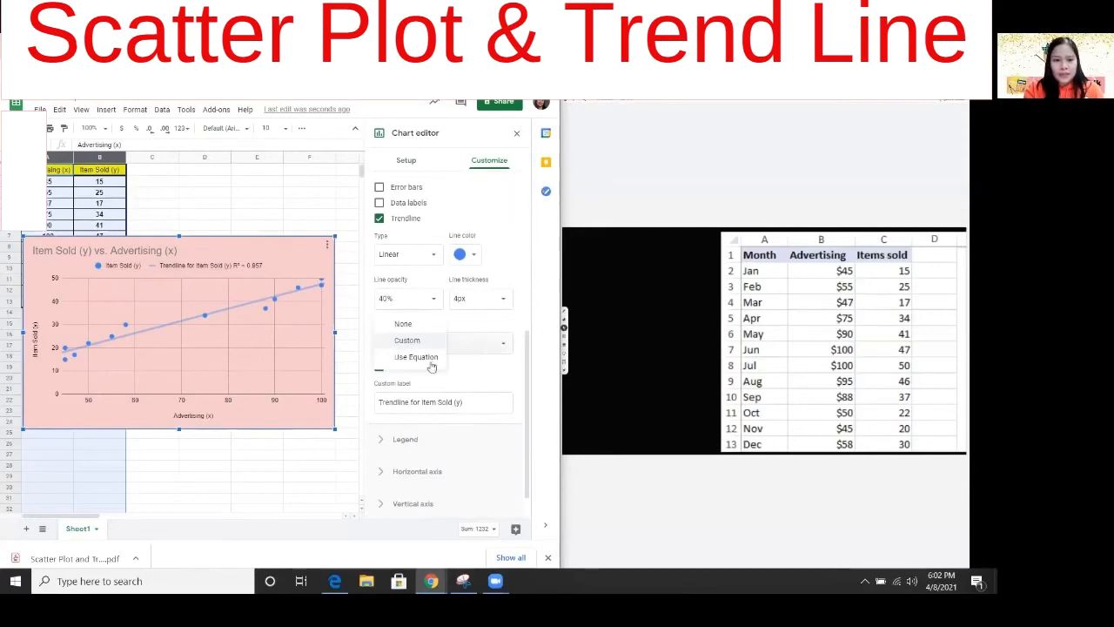
pyautogui.click(500, 327)
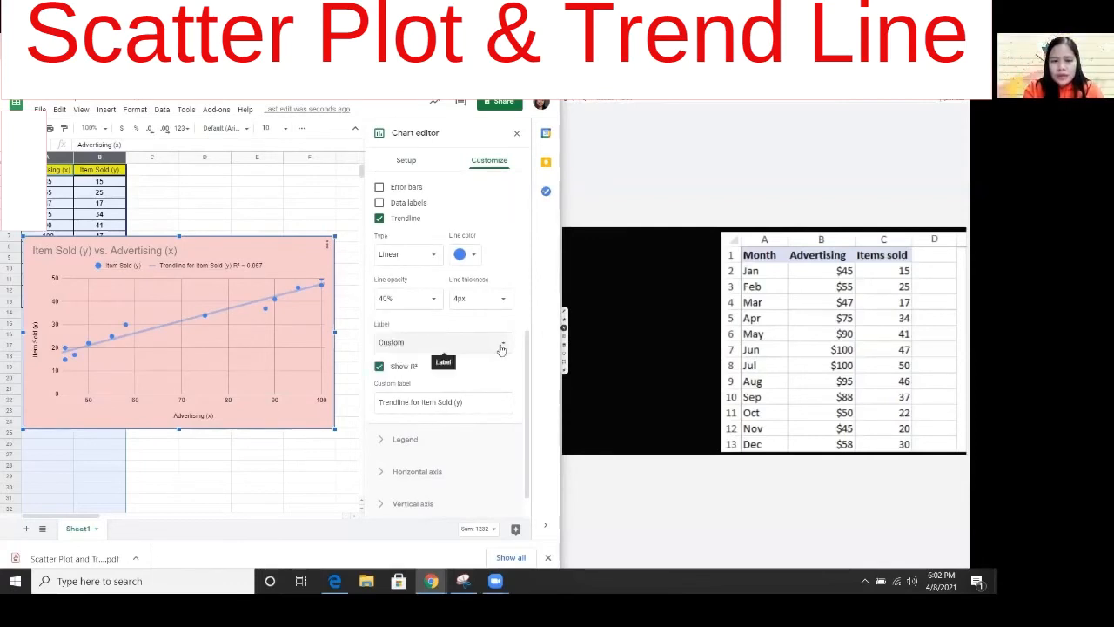
pyautogui.click(501, 349)
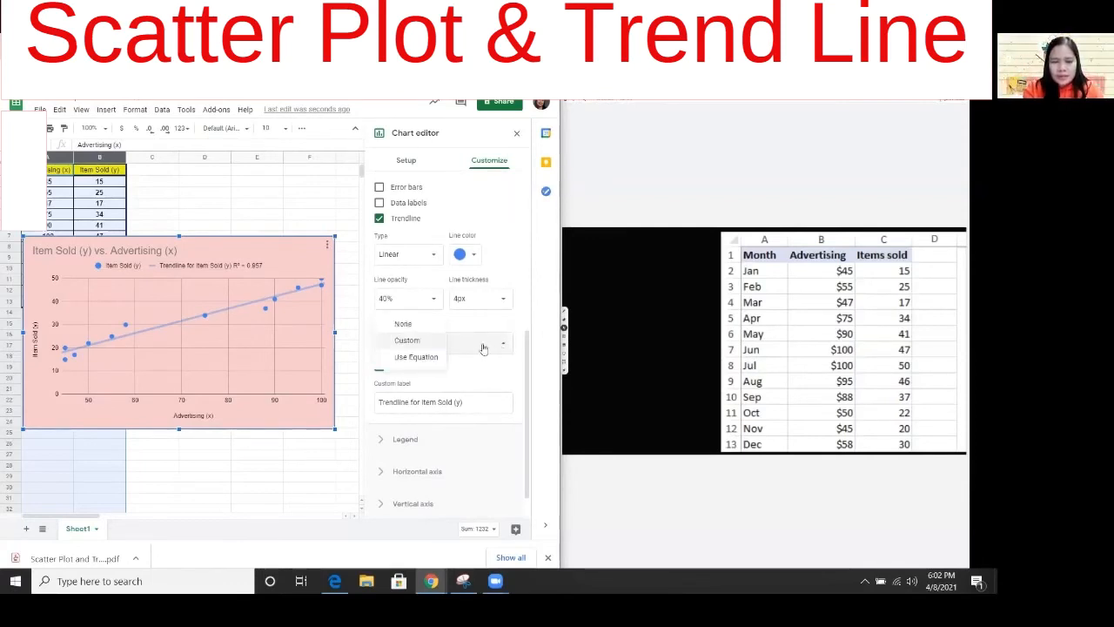
pyautogui.click(418, 357)
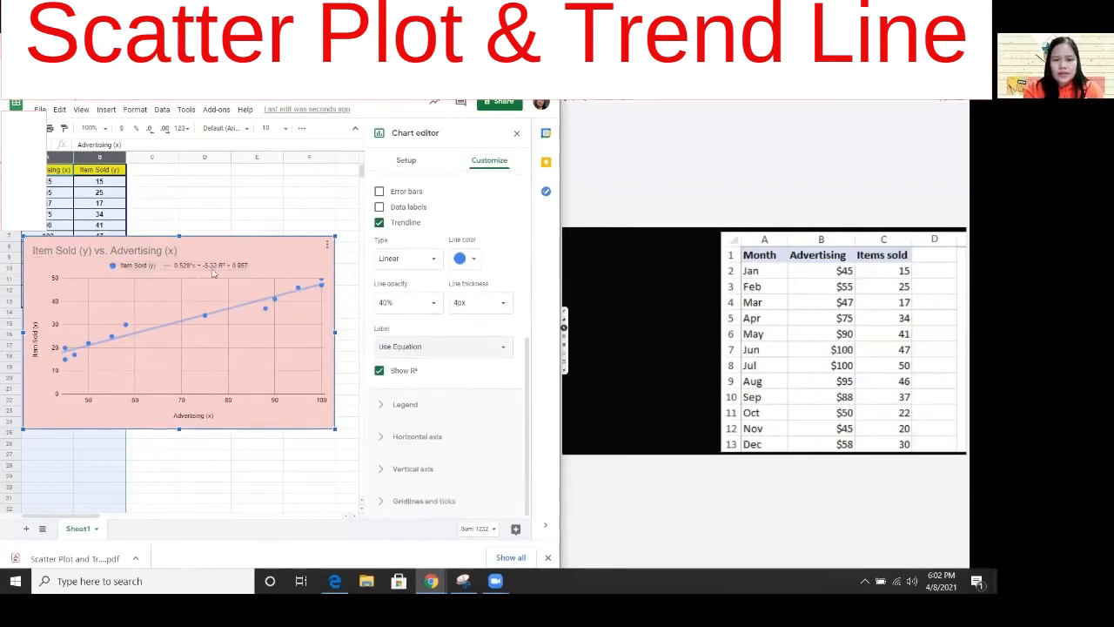
pyautogui.click(257, 203)
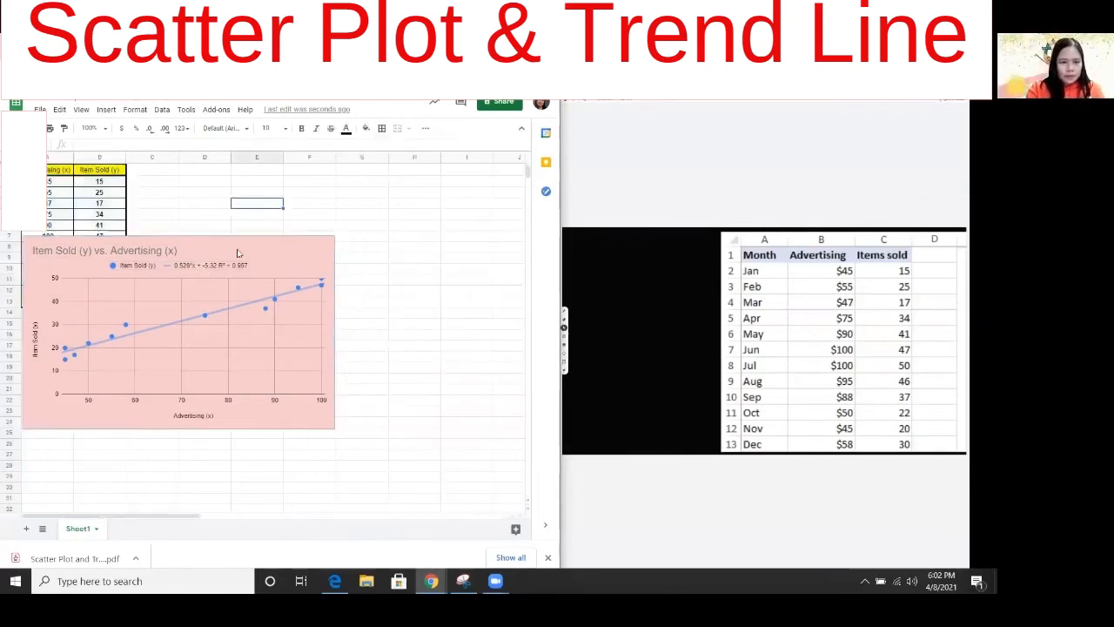
# Move the scatter chart beside the data table, clear of columns A and B, and deselect it.
pyautogui.click(284, 257)
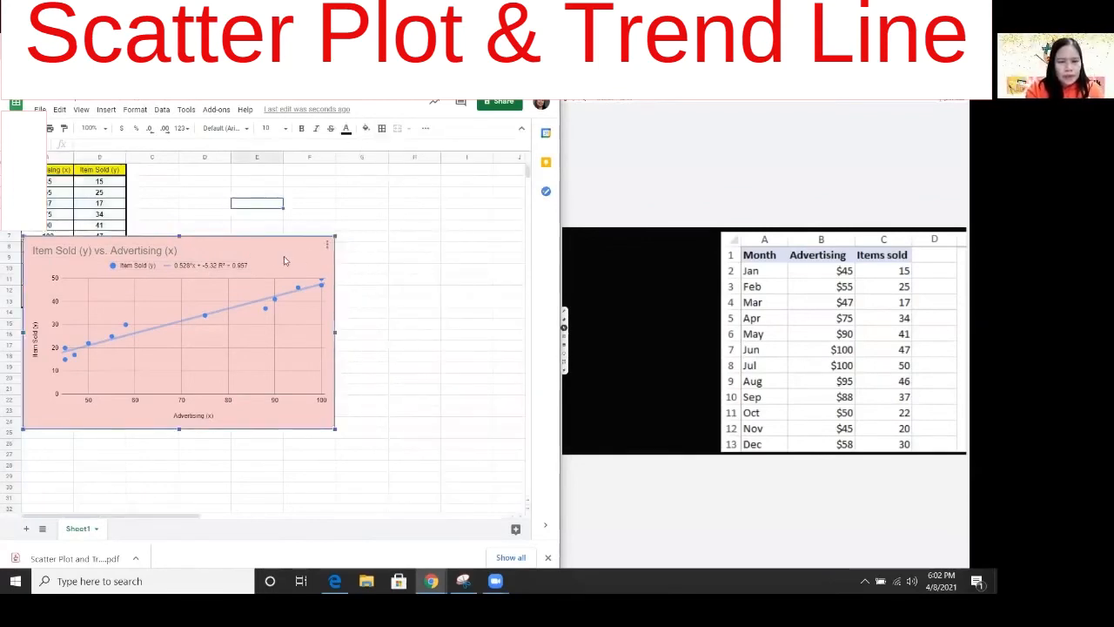
pyautogui.moveTo(254, 257); pyautogui.dragTo(284, 255)
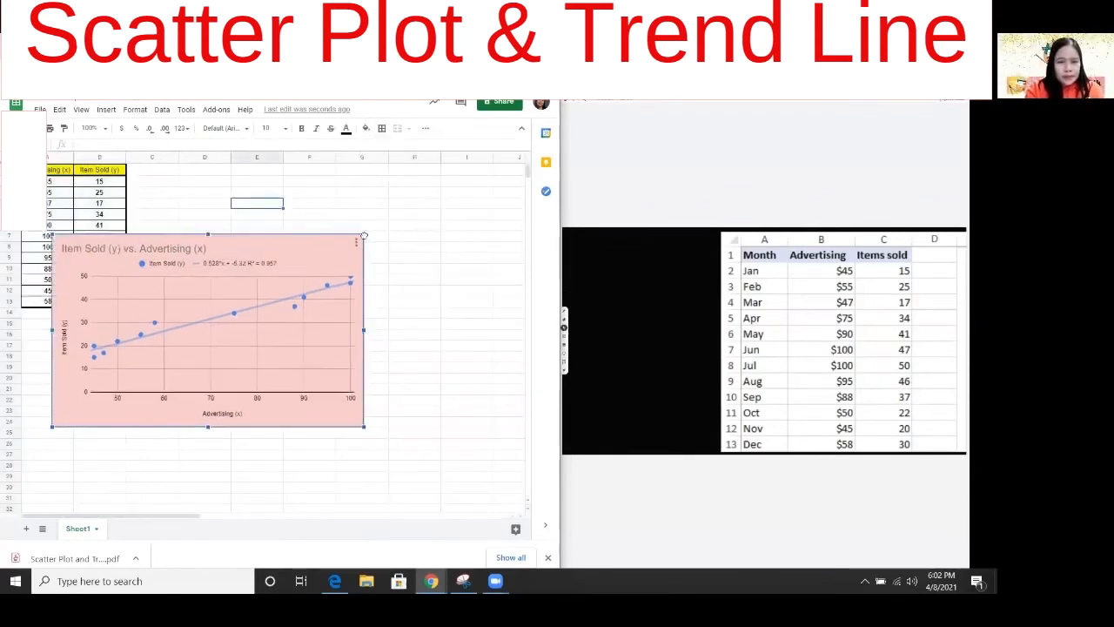
pyautogui.moveTo(433, 228); pyautogui.dragTo(402, 203)
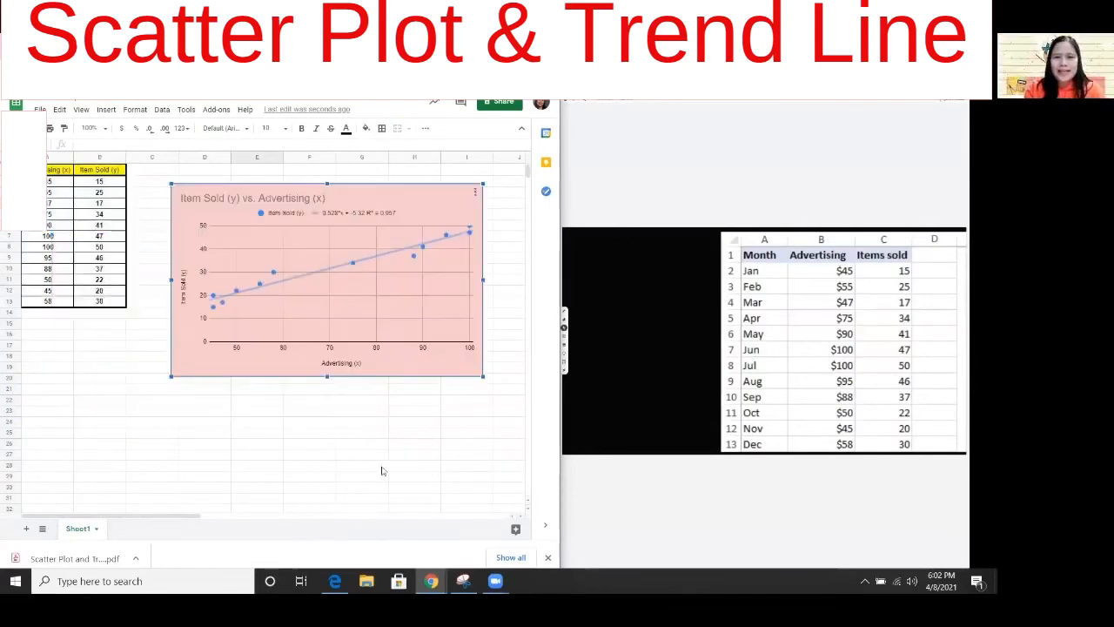
pyautogui.click(381, 469)
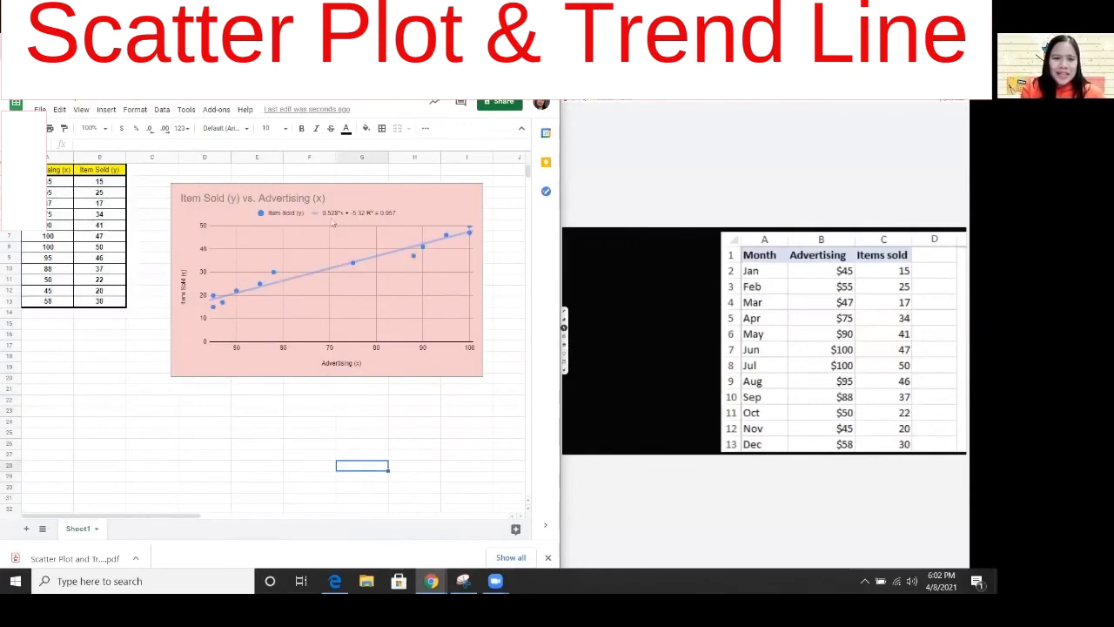